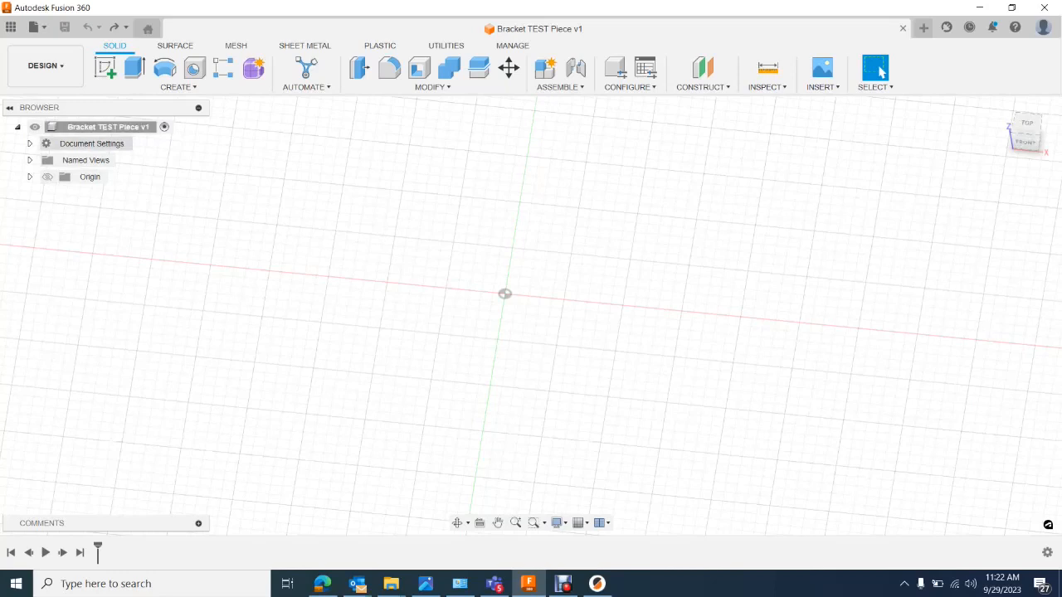
Show the origin planes and start a new sketch on the horizontal top plane.
{"action": "left_click", "coordinate": [48, 177]}
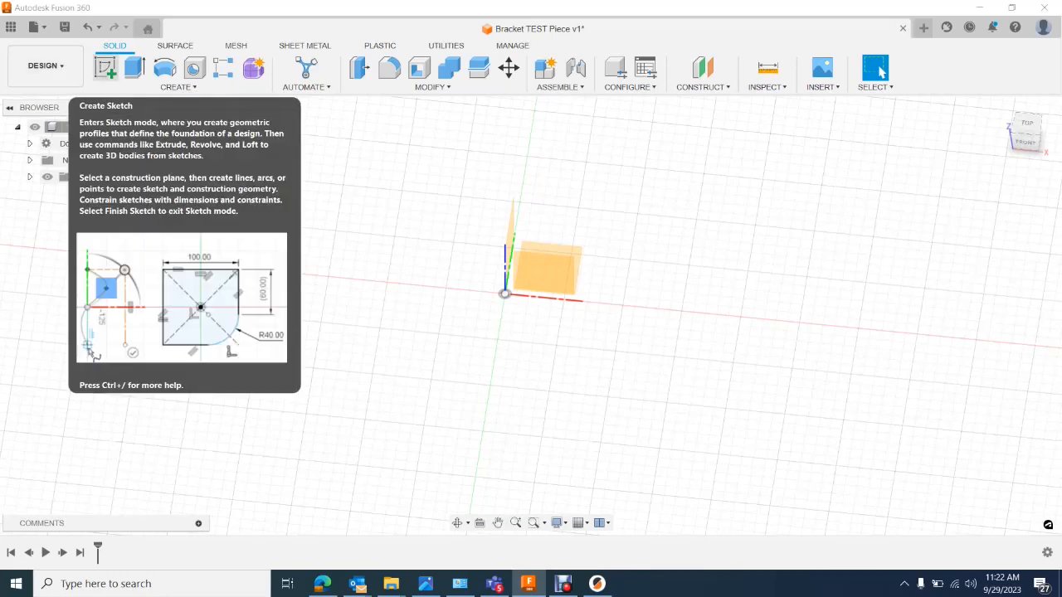
{"action": "left_click", "coordinate": [106, 68]}
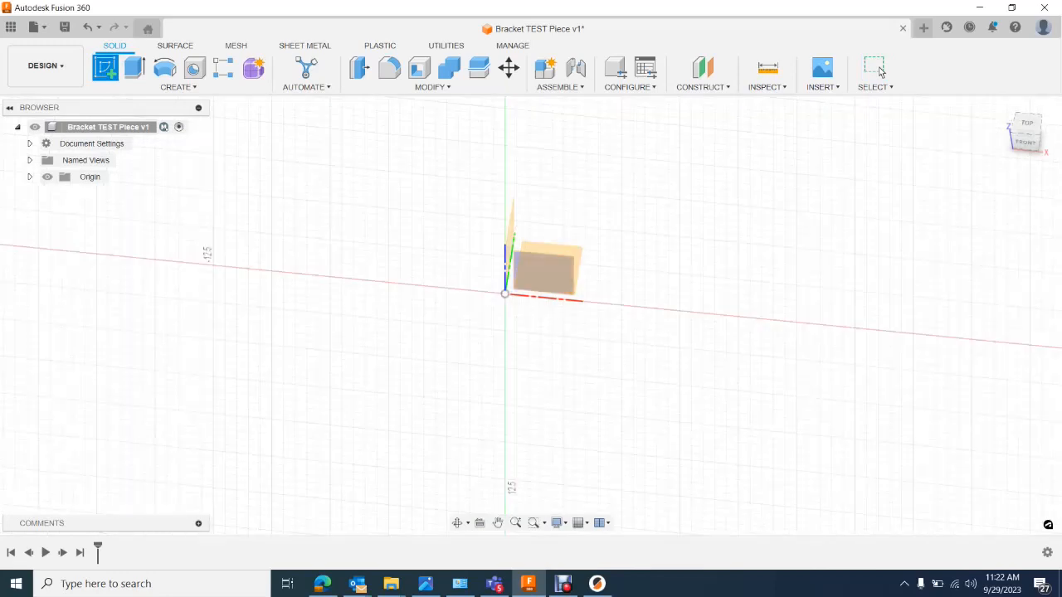
{"action": "left_click_drag", "start_coordinate": [1020, 147], "coordinate": [997, 136]}
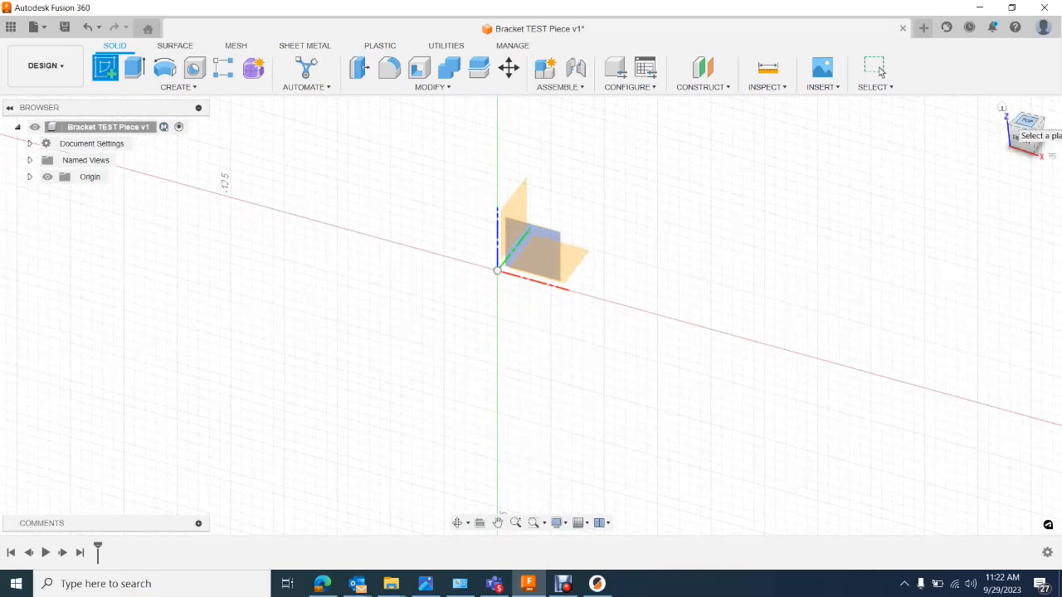
{"action": "left_click", "coordinate": [1022, 125]}
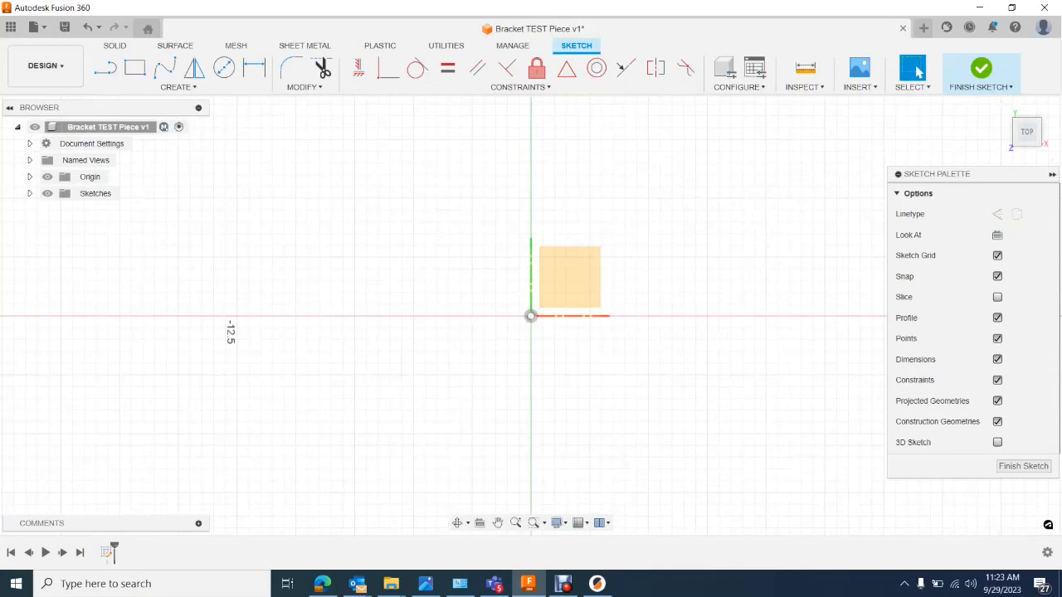
{"action": "scroll", "coordinate": [710, 266], "scroll_direction": "up", "scroll_amount": 4}
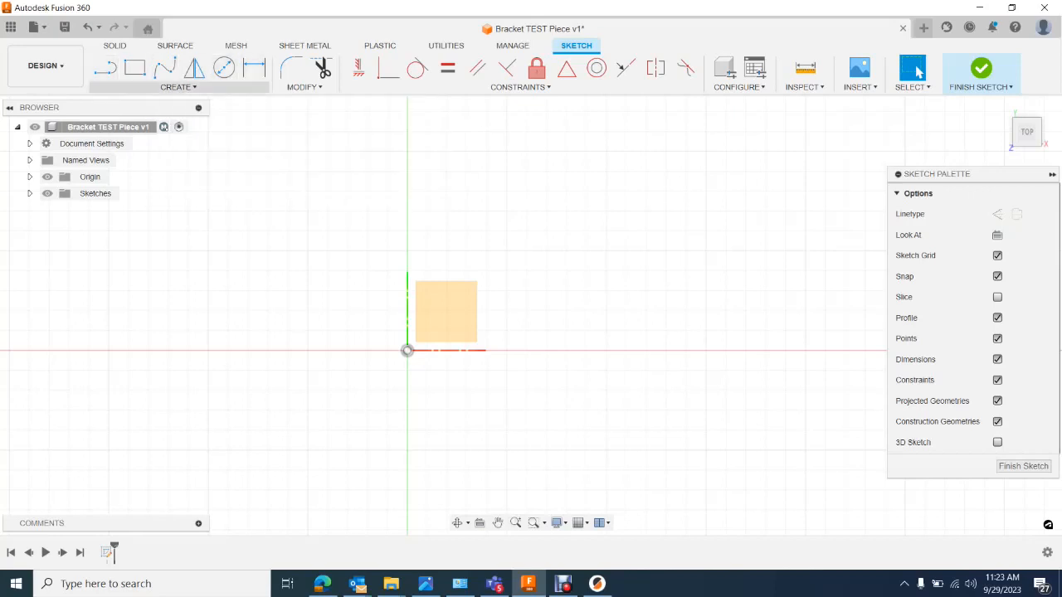
{"action": "left_click", "coordinate": [177, 86]}
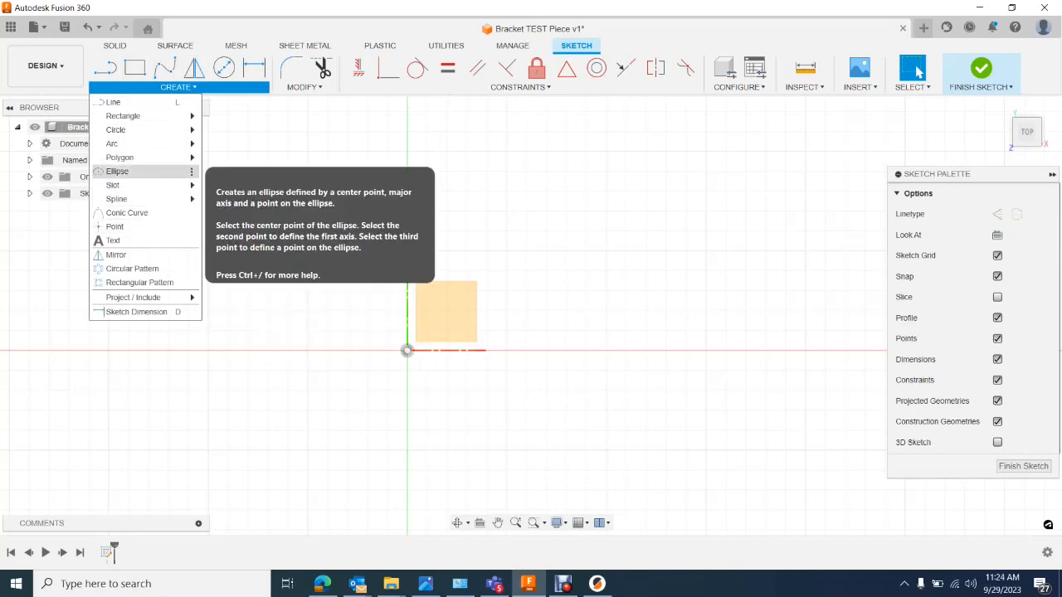
{"action": "mouse_move", "coordinate": [145, 143]}
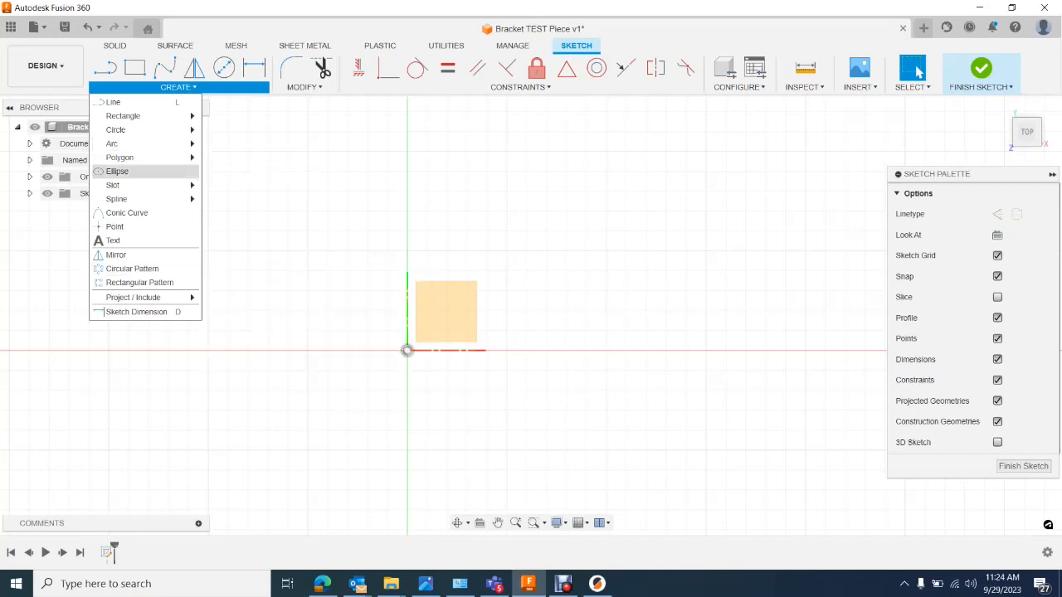
{"action": "mouse_move", "coordinate": [124, 115]}
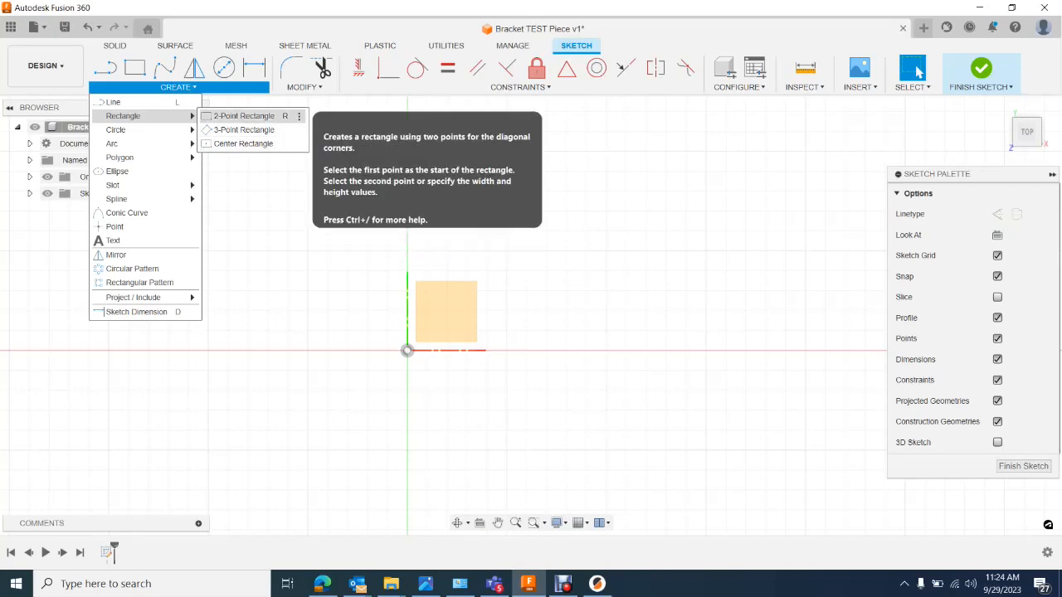
{"action": "left_click", "coordinate": [243, 116]}
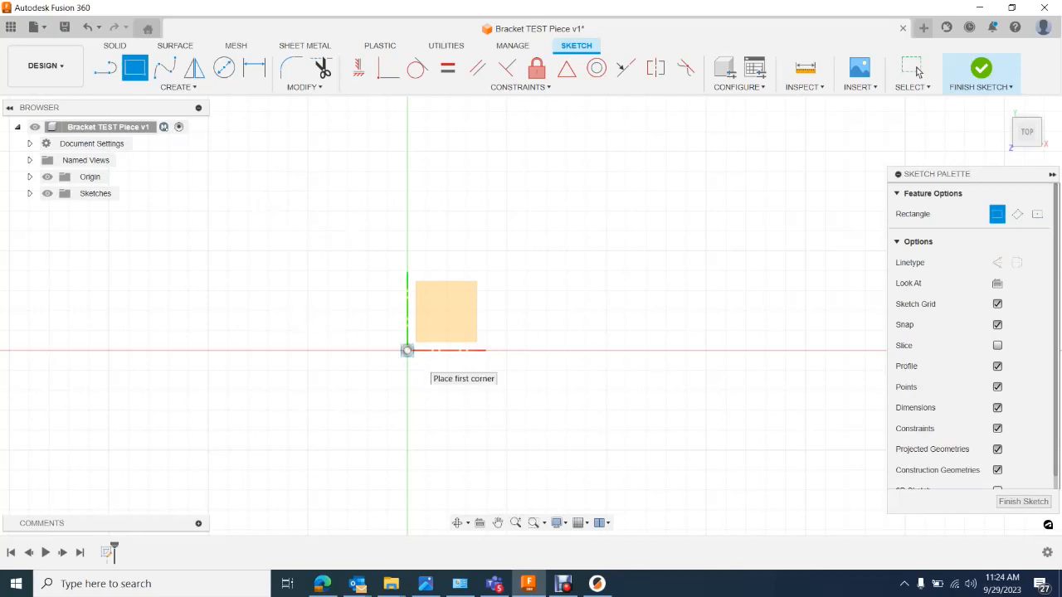
{"action": "left_click", "coordinate": [406, 350]}
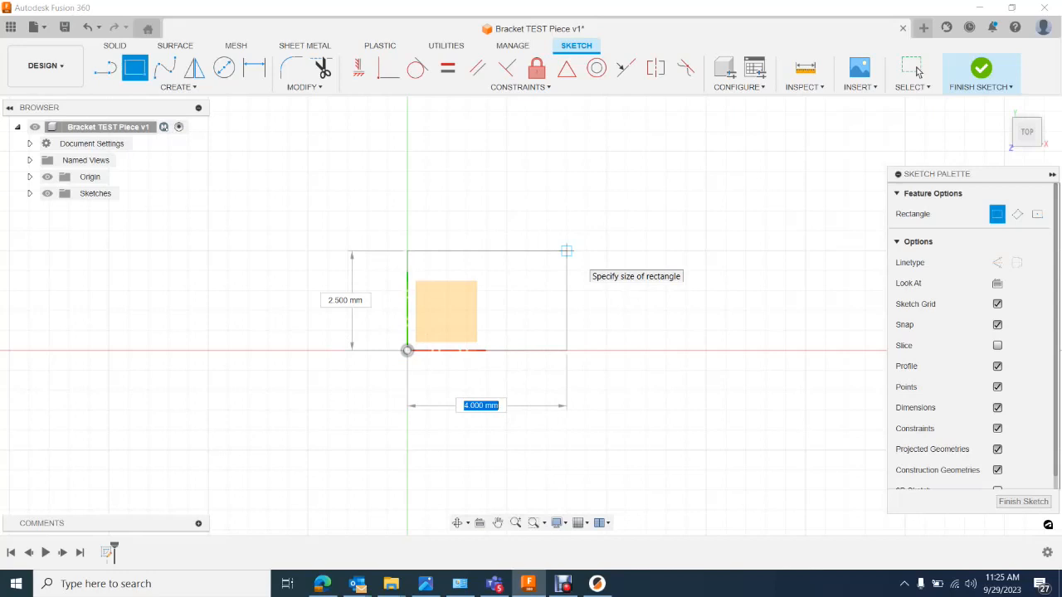
{"action": "type", "text": "3"}
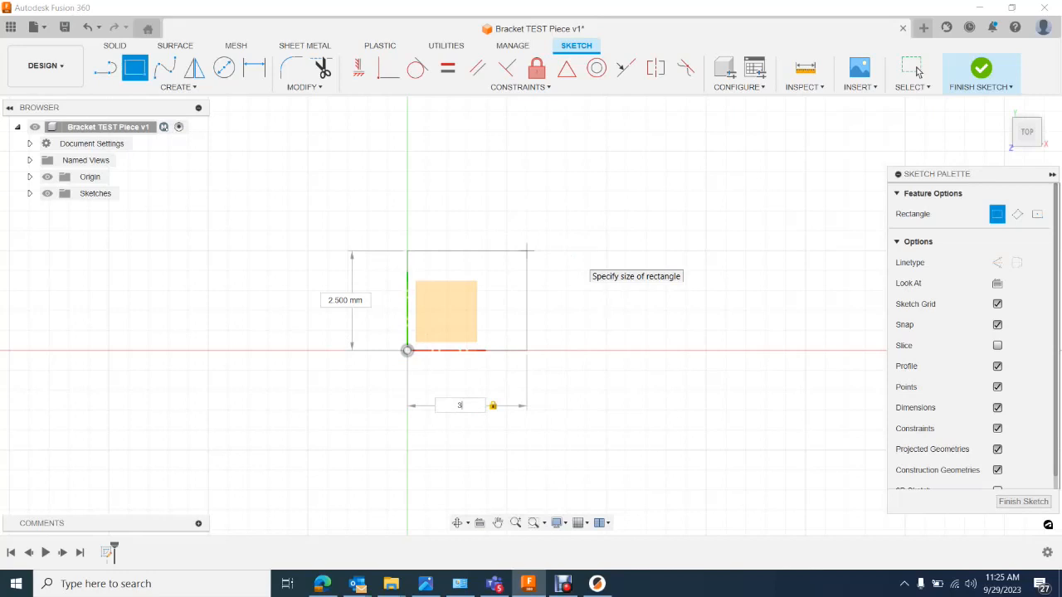
{"action": "key", "text": "Tab"}
{"action": "type", "text": "3"}
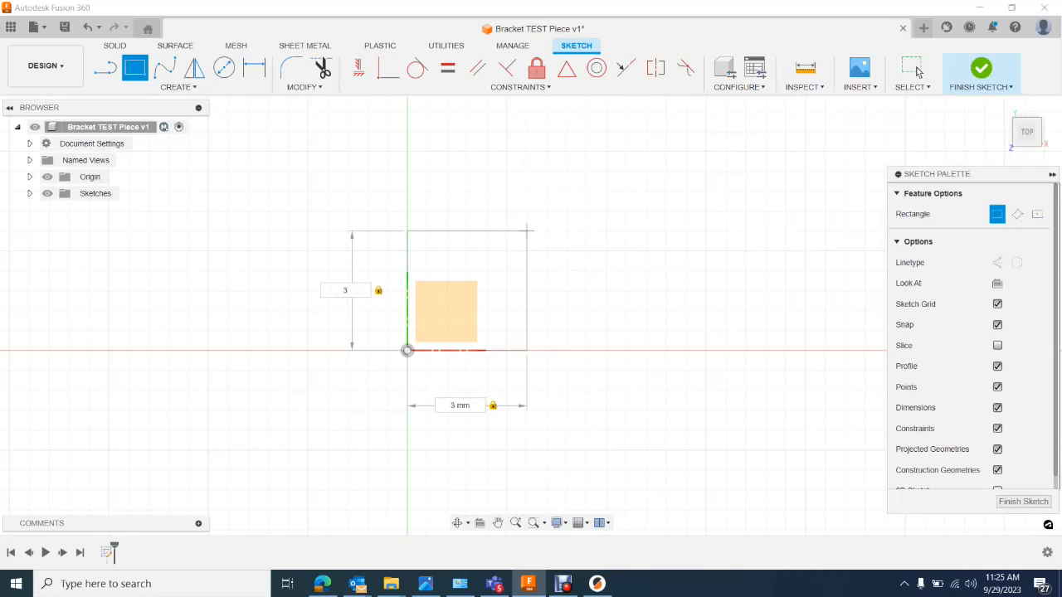
{"action": "right_click", "coordinate": [560, 245]}
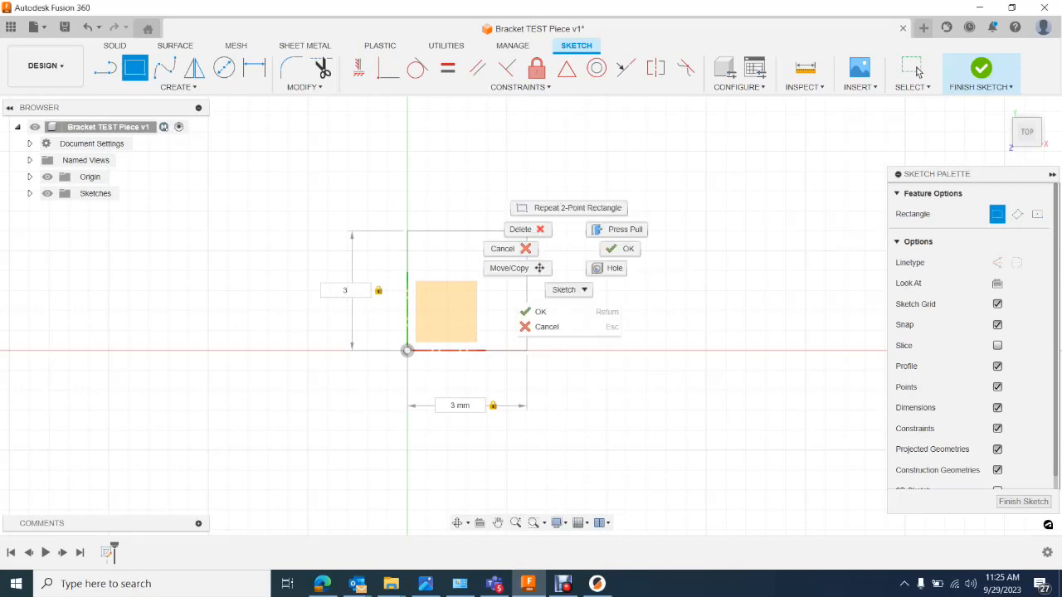
{"action": "left_click", "coordinate": [500, 246]}
Sketch a two-point rectangle from the origin, about 3.84 mm wide and 2.45 mm high.
{"action": "key", "text": "r"}
{"action": "left_click", "coordinate": [407, 350]}
{"action": "left_click", "coordinate": [560, 253]}
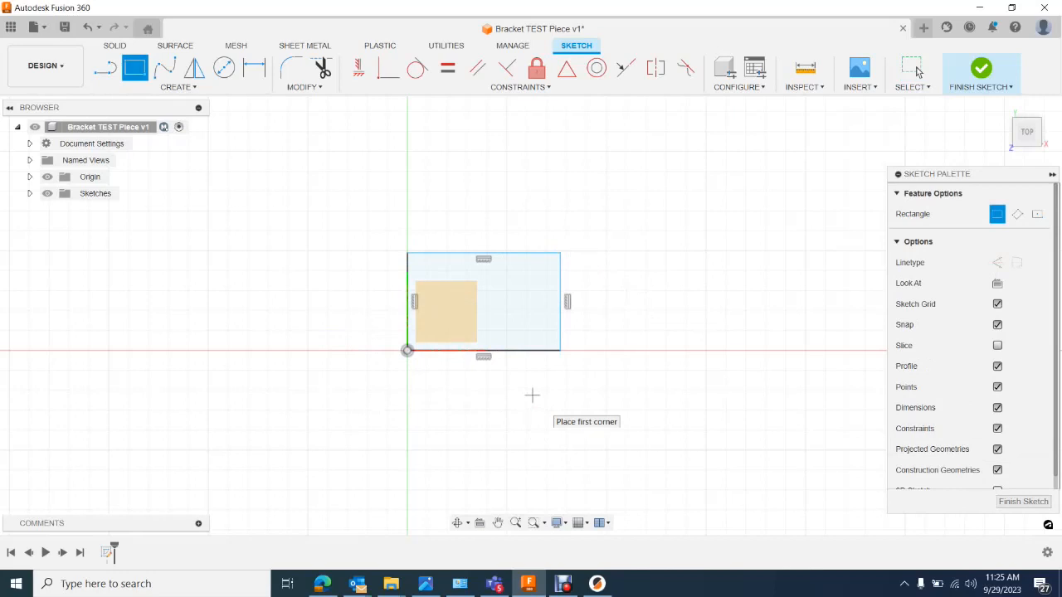
Dimension the distance between the rectangle's two vertical edges as 4 mm.
{"action": "key", "text": "d"}
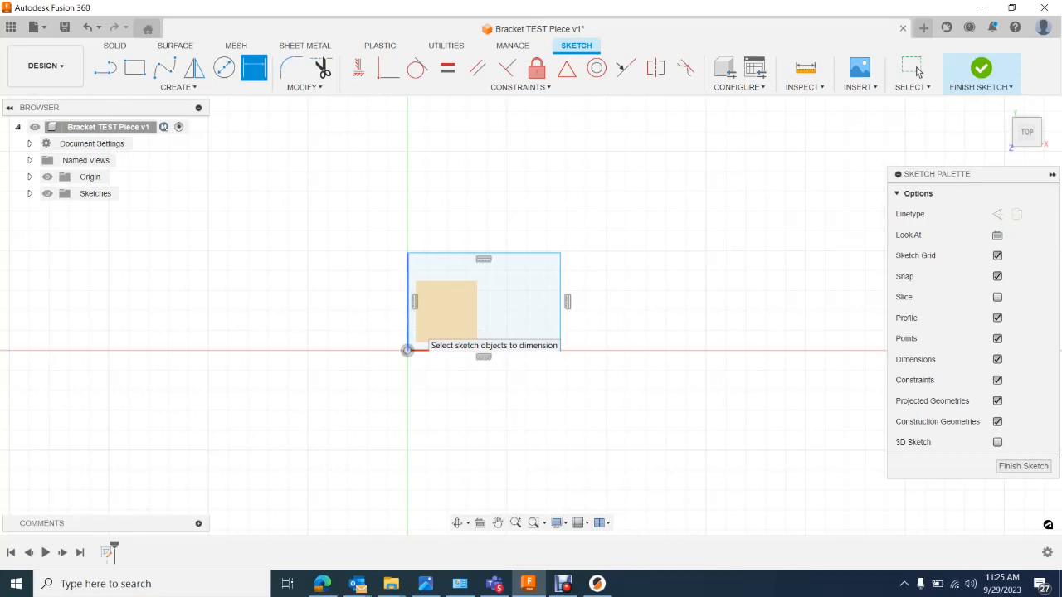
{"action": "left_click", "coordinate": [407, 323]}
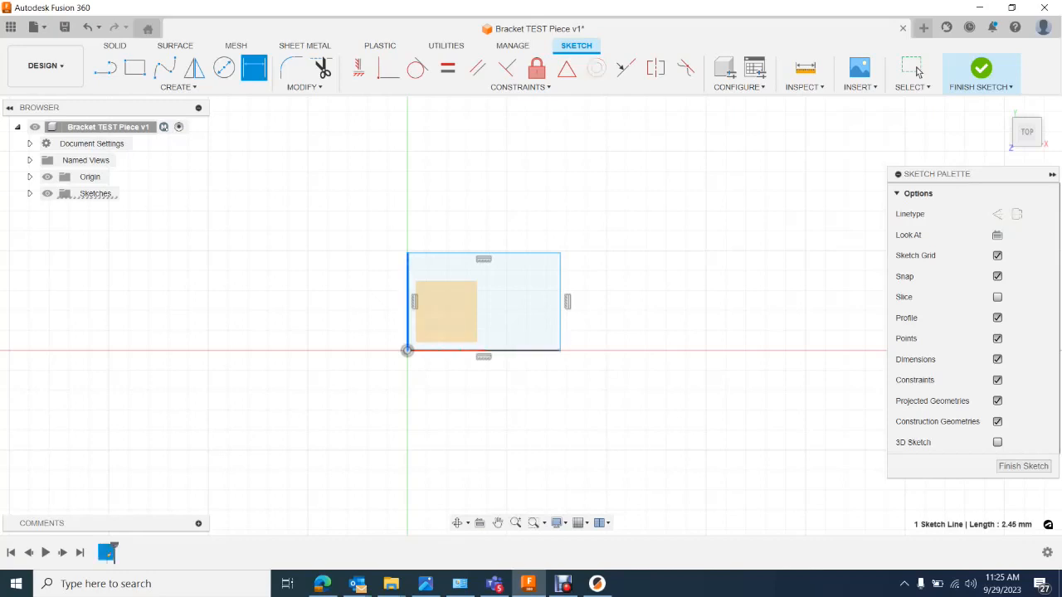
{"action": "left_click", "coordinate": [562, 307]}
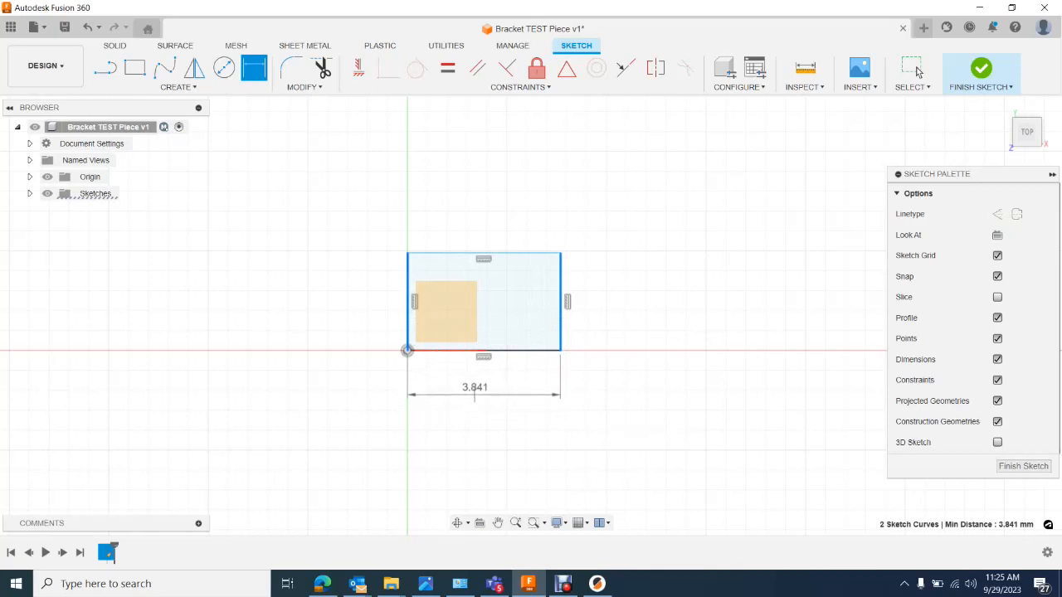
{"action": "left_click", "coordinate": [474, 396]}
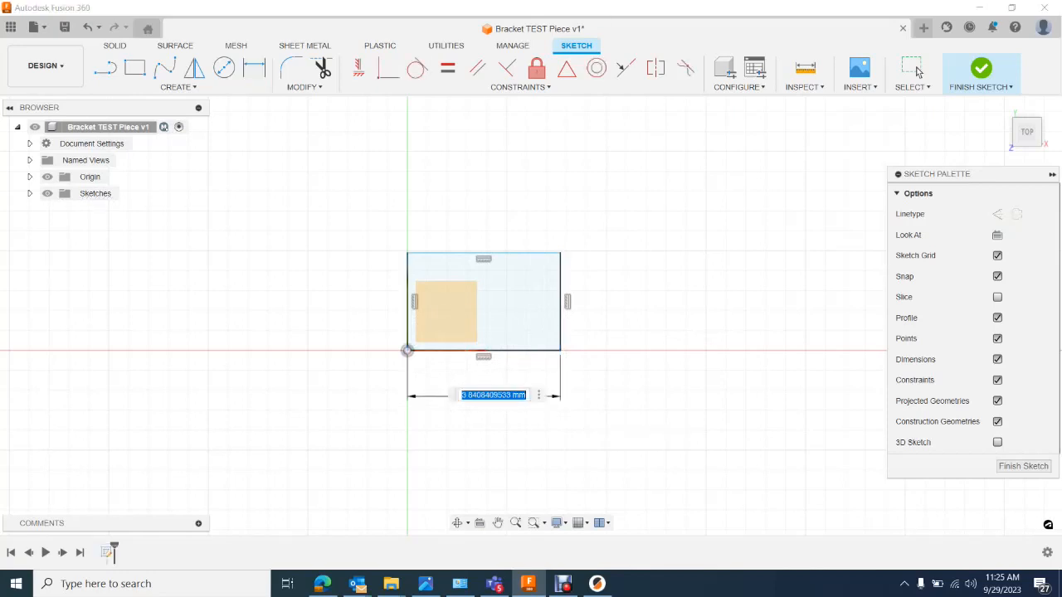
{"action": "type", "text": "4"}
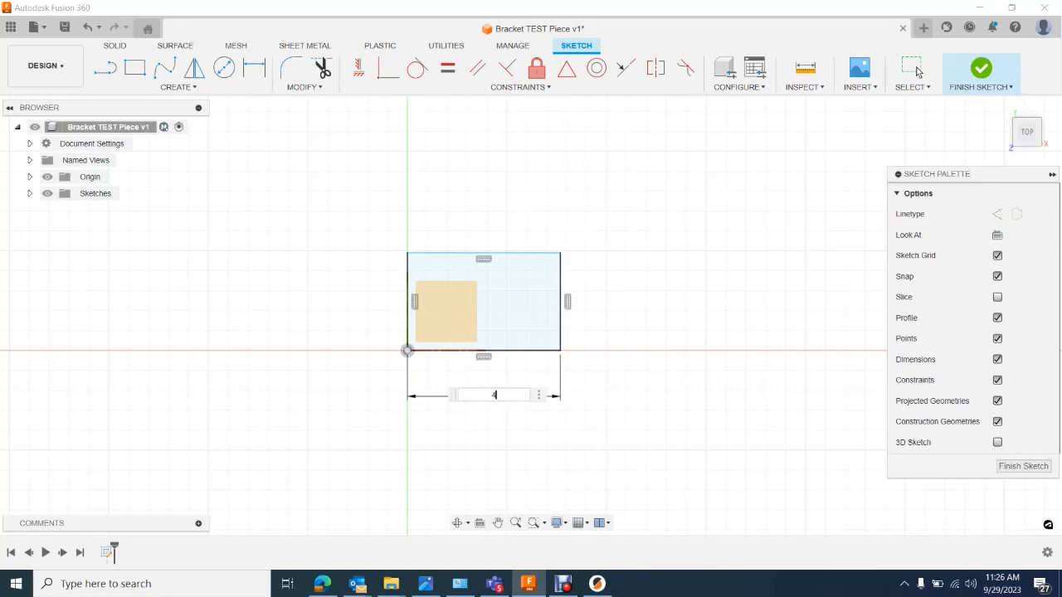
{"action": "key", "text": "Return"}
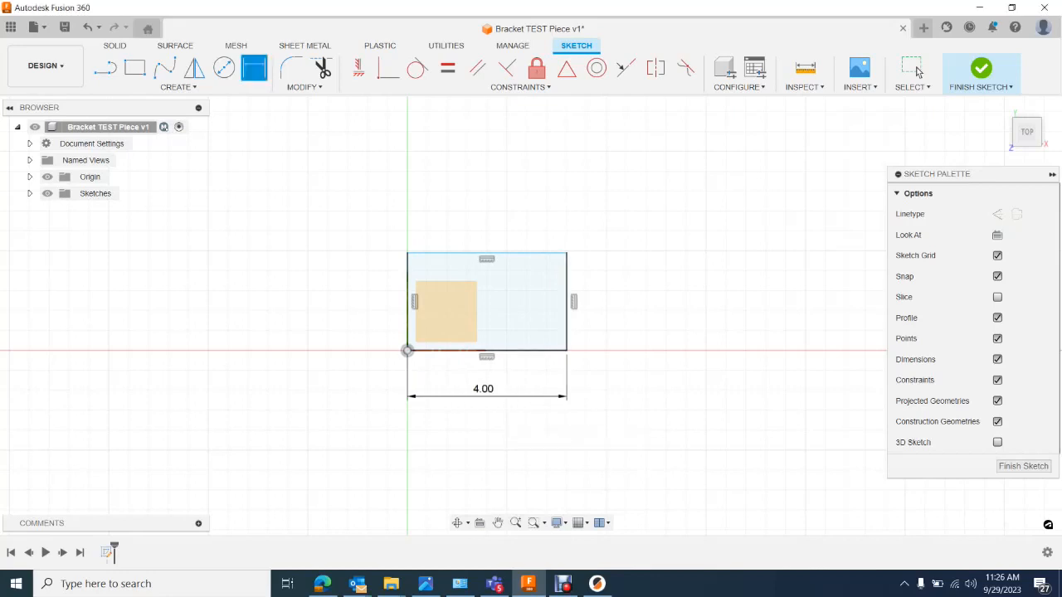
Dimension the distance between the rectangle's two horizontal edges as 4 mm.
{"action": "left_click", "coordinate": [469, 253]}
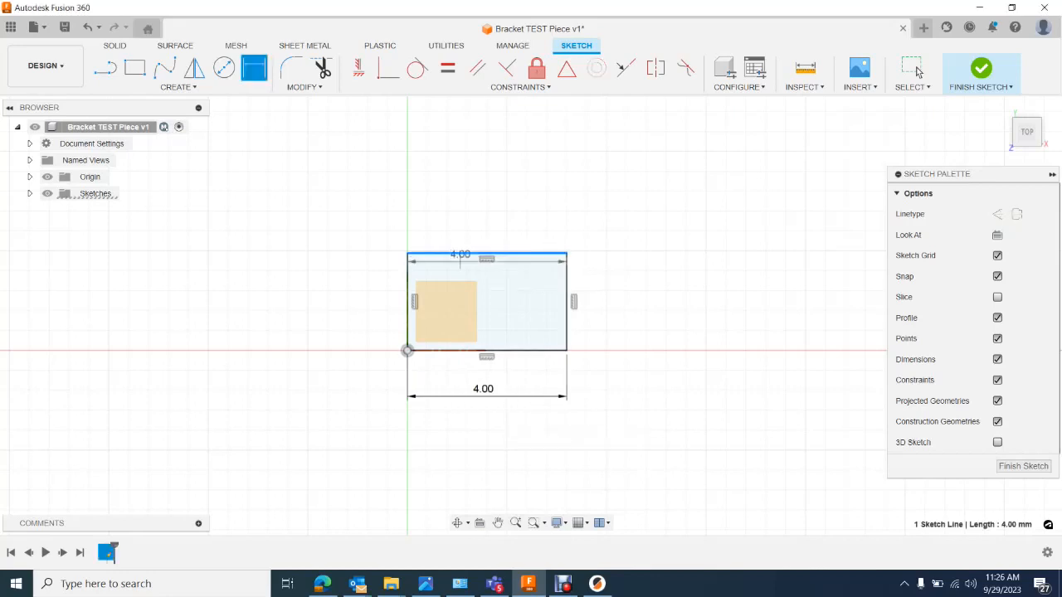
{"action": "left_click", "coordinate": [466, 350]}
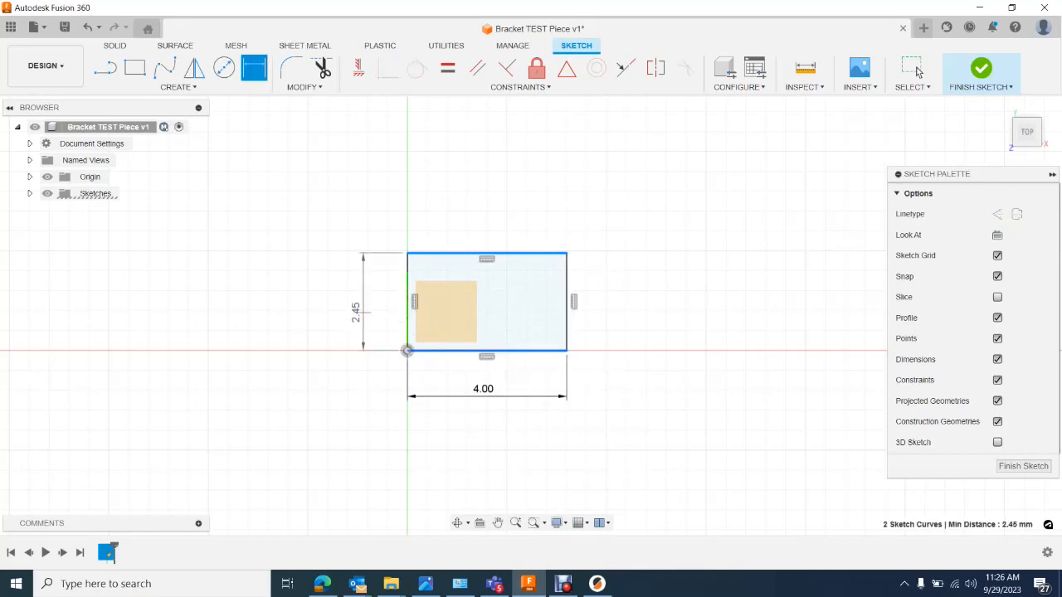
{"action": "left_click", "coordinate": [362, 307]}
{"action": "type", "text": "4"}
{"action": "key", "text": "Return"}
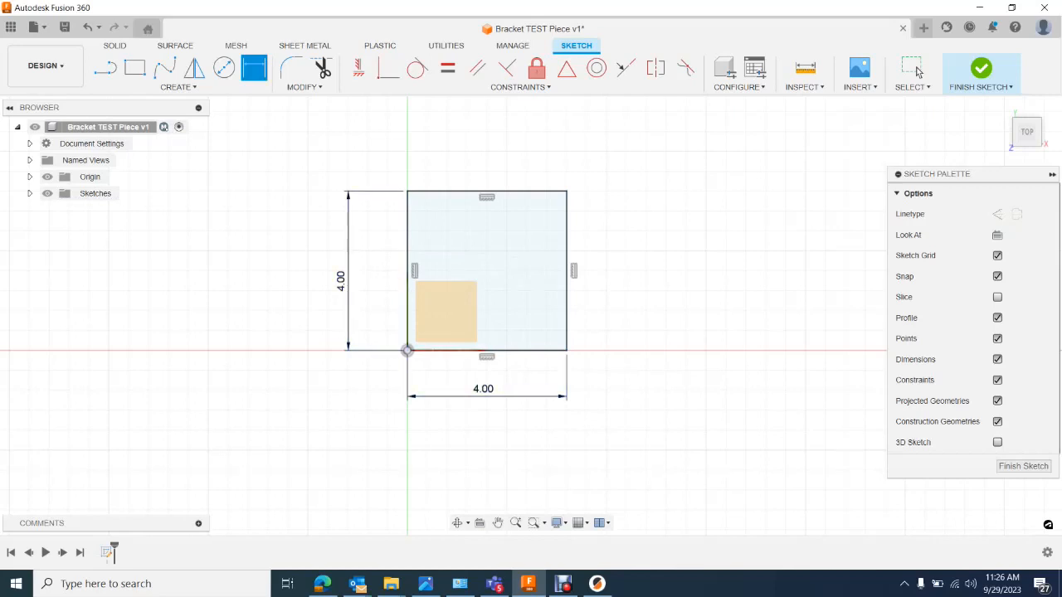
Try to set the square's width dimension to 2 in instead of a millimetre value.
{"action": "double_click", "coordinate": [484, 389]}
{"action": "left_click", "coordinate": [497, 395]}
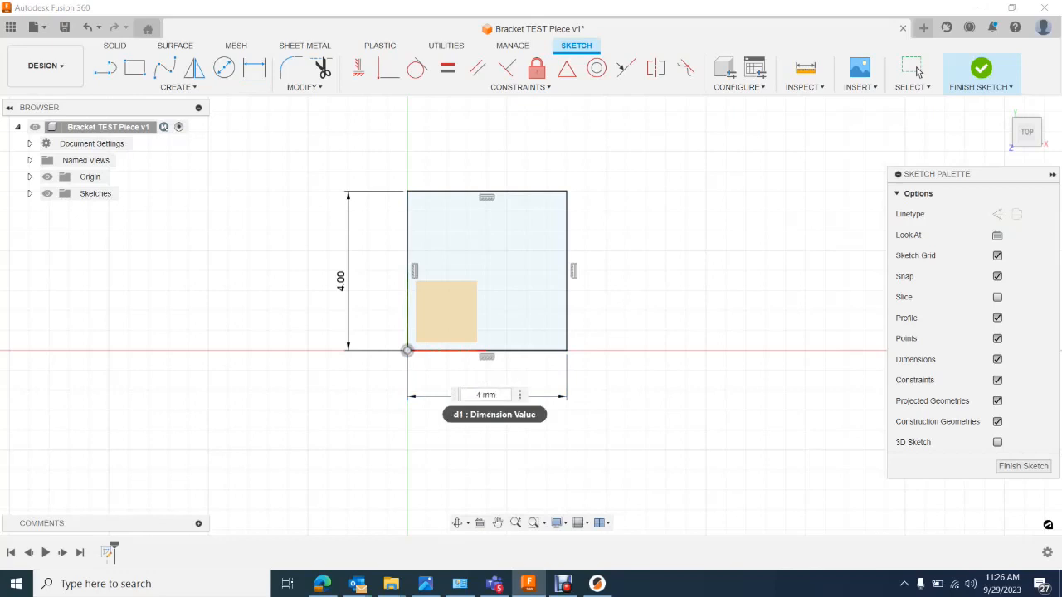
{"action": "key", "text": "BackSpace"}
{"action": "key", "text": "BackSpace"}
{"action": "key", "text": "BackSpace"}
{"action": "key", "text": "BackSpace"}
{"action": "type", "text": "100"}
{"action": "key", "text": "BackSpace"}
{"action": "key", "text": "BackSpace"}
{"action": "key", "text": "BackSpace"}
{"action": "type", "text": "2in"}
{"action": "key", "text": "Return"}
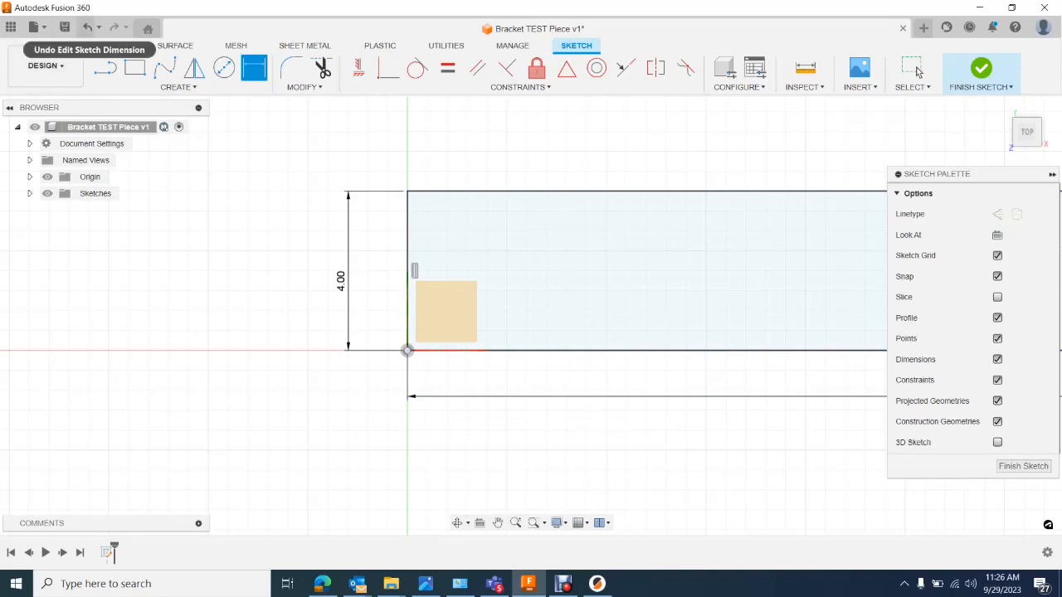
Delete the square's width dimension and add it again between the vertical edges at 4 mm.
{"action": "left_click", "coordinate": [918, 72]}
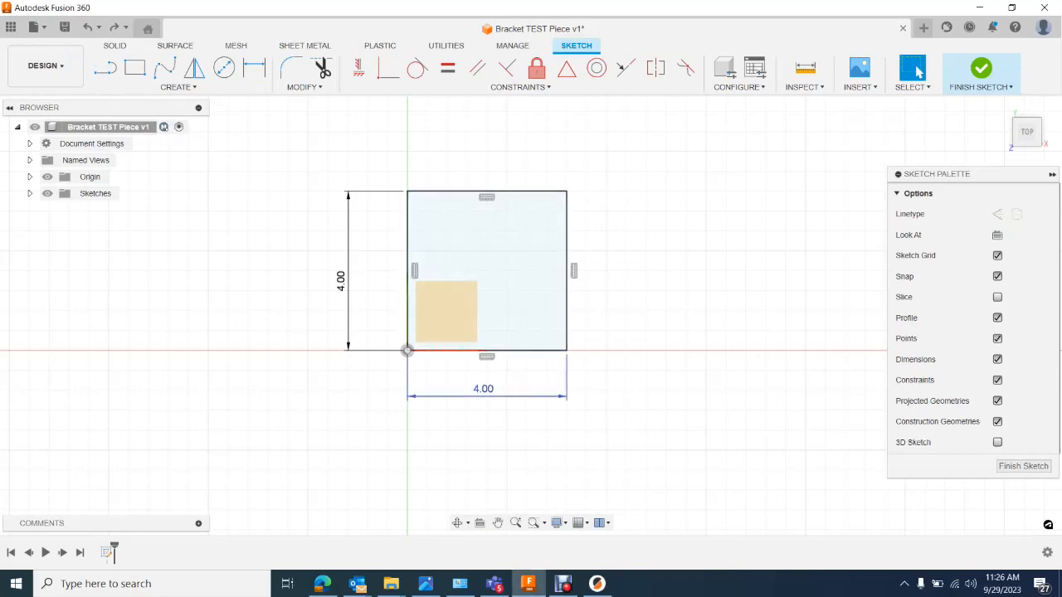
{"action": "left_click", "coordinate": [483, 389]}
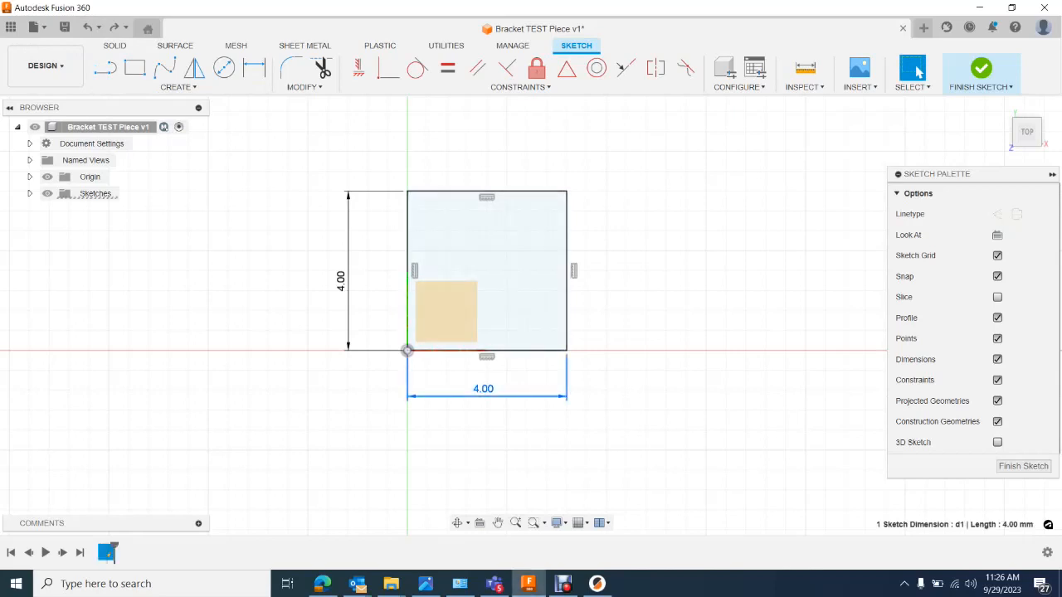
{"action": "key", "text": "Delete"}
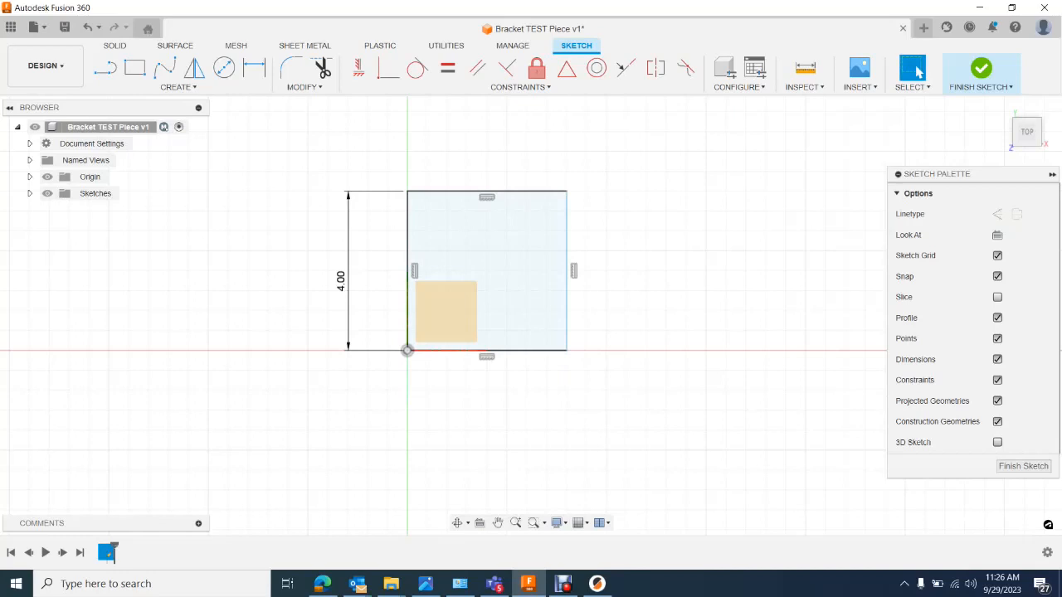
{"action": "key", "text": "d"}
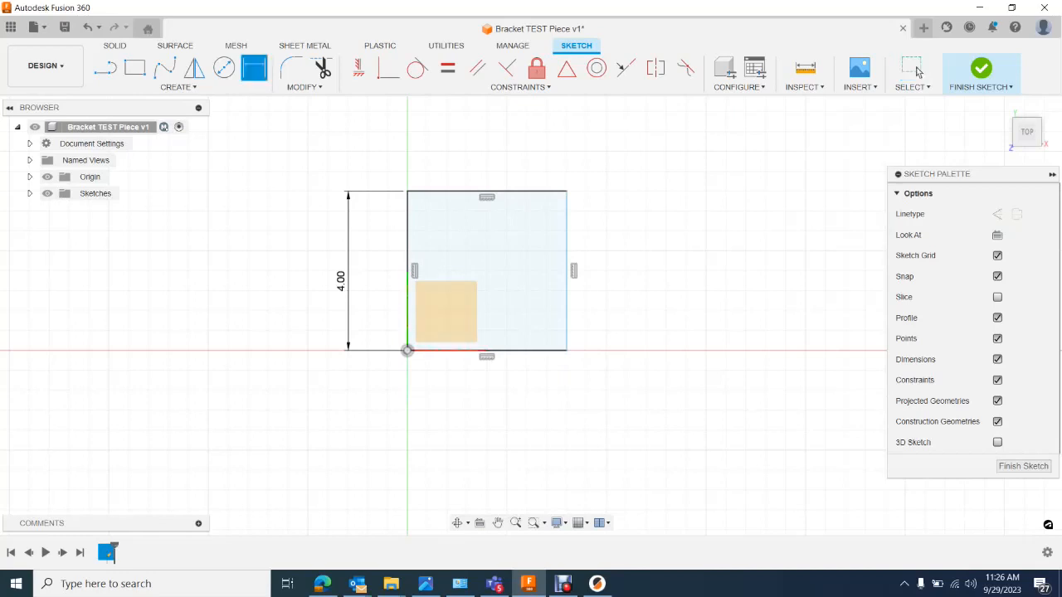
{"action": "left_click", "coordinate": [407, 311]}
{"action": "left_click", "coordinate": [566, 310]}
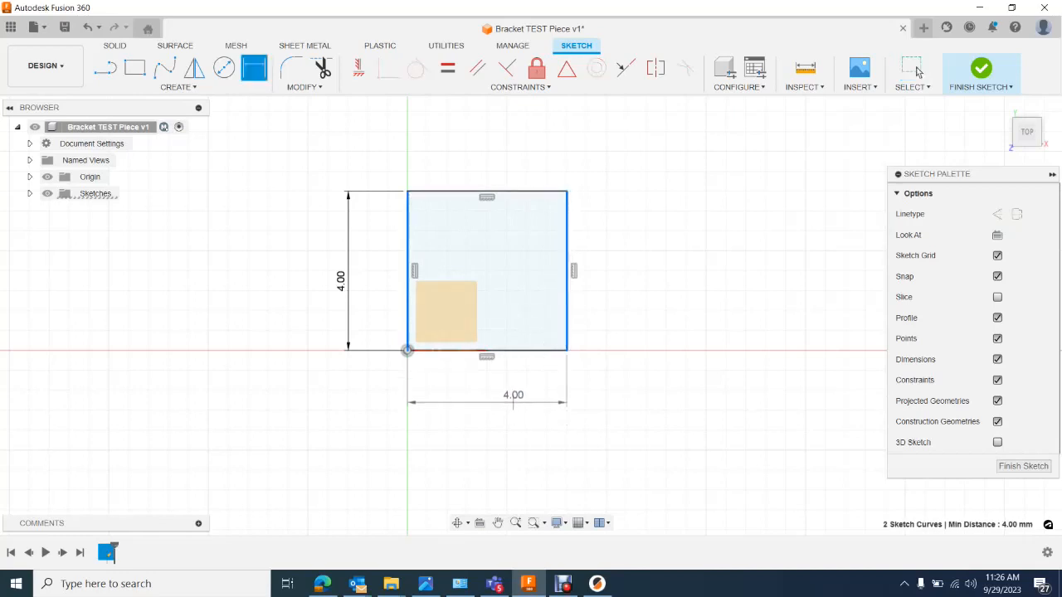
{"action": "left_click", "coordinate": [513, 399]}
{"action": "key", "text": "Return"}
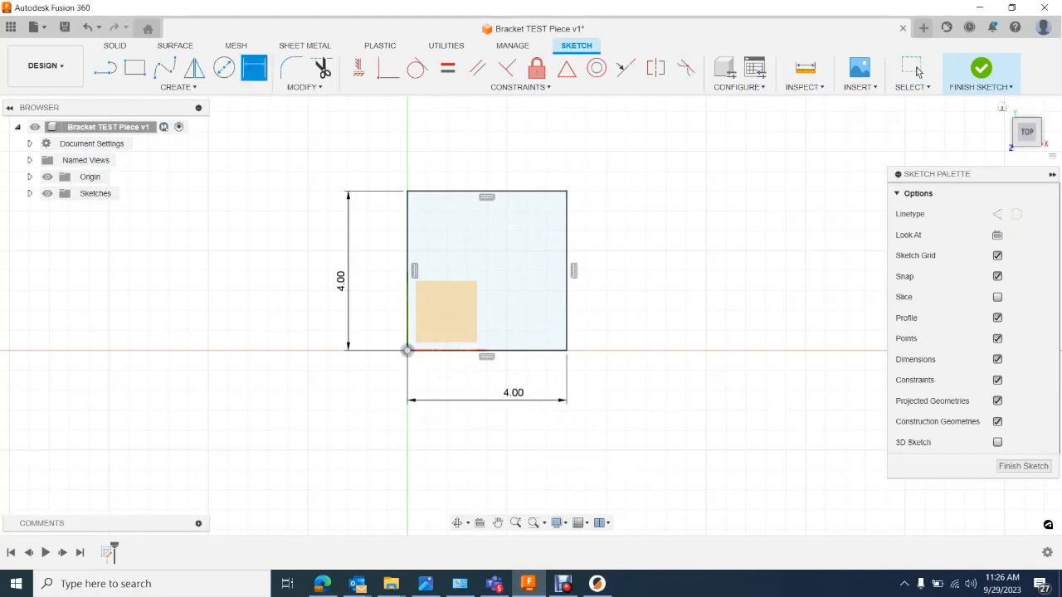
Draw a 0.5 mm diameter center-diameter circle near the square's upper-right corner.
{"action": "mouse_move", "coordinate": [1030, 134]}
{"action": "left_mouse_down"}
{"action": "mouse_move", "coordinate": [1025, 105]}
{"action": "mouse_move", "coordinate": [1032, 120]}
{"action": "left_mouse_up"}
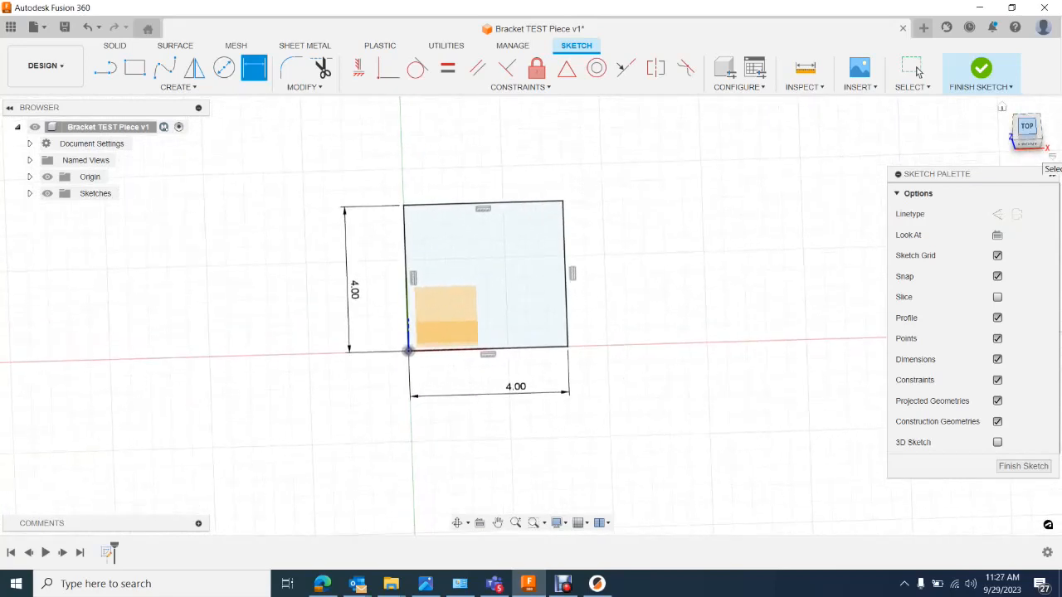
{"action": "left_click", "coordinate": [1027, 124]}
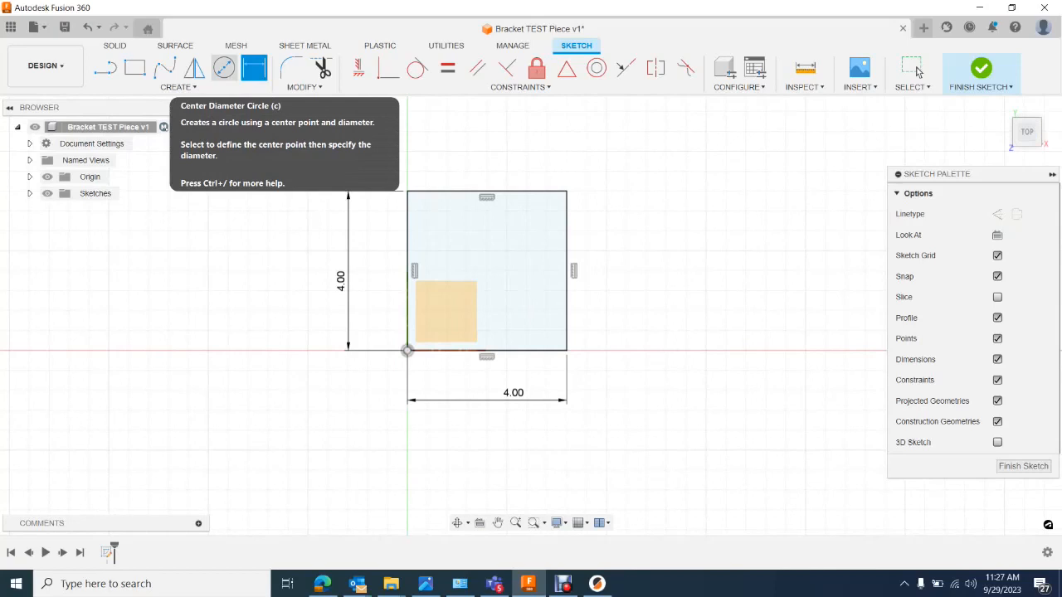
{"action": "left_click", "coordinate": [224, 67]}
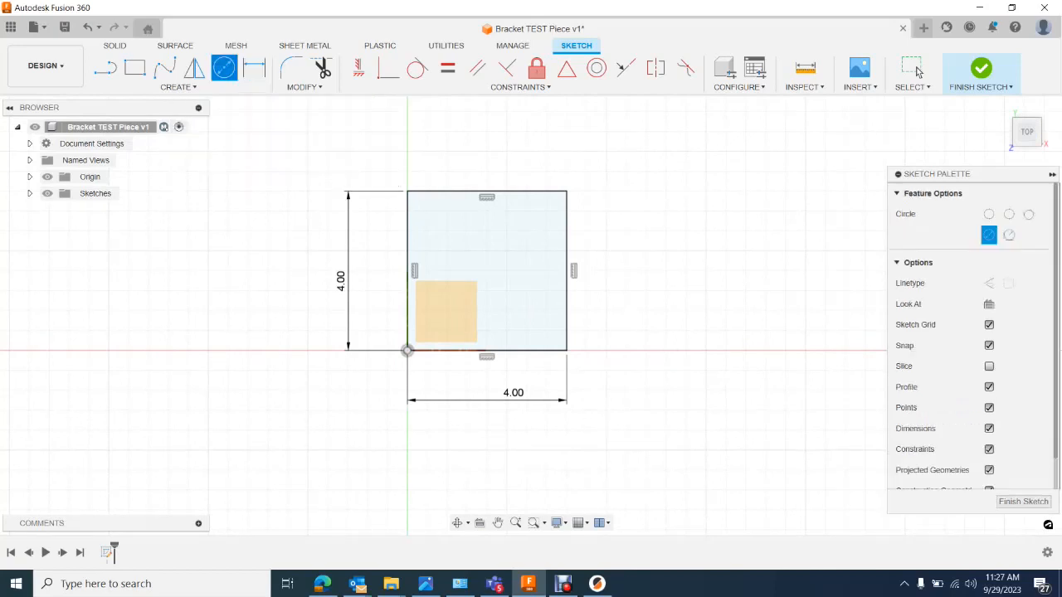
{"action": "left_click", "coordinate": [526, 230]}
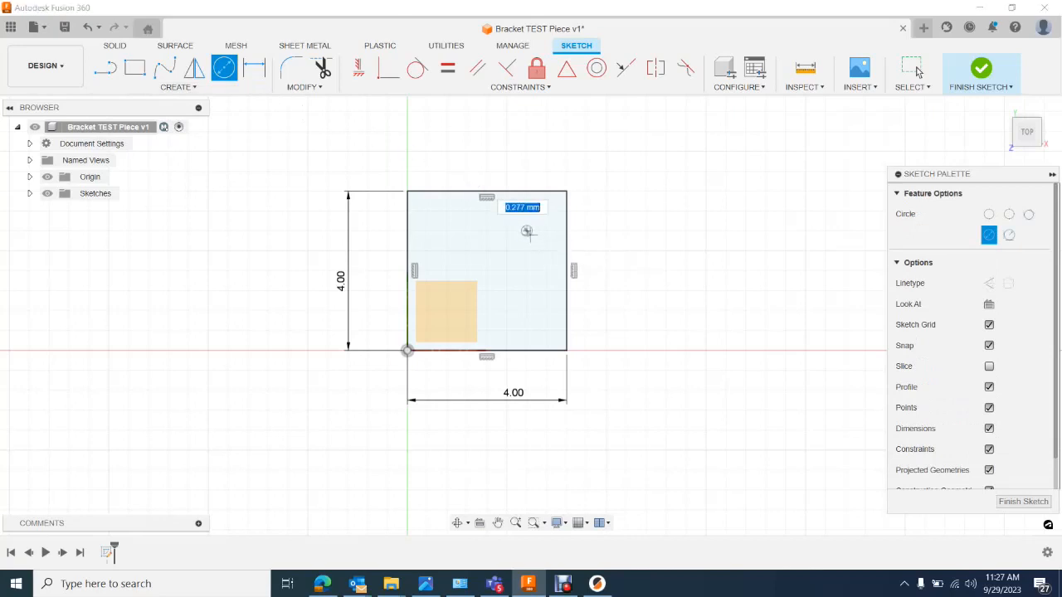
{"action": "type", "text": "2"}
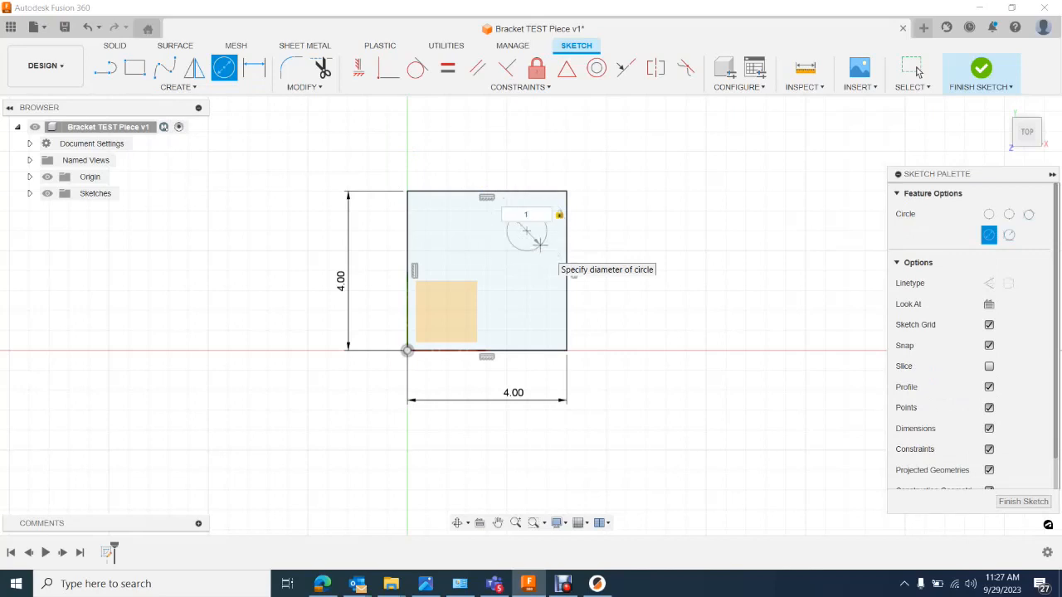
{"action": "type", "text": ".5"}
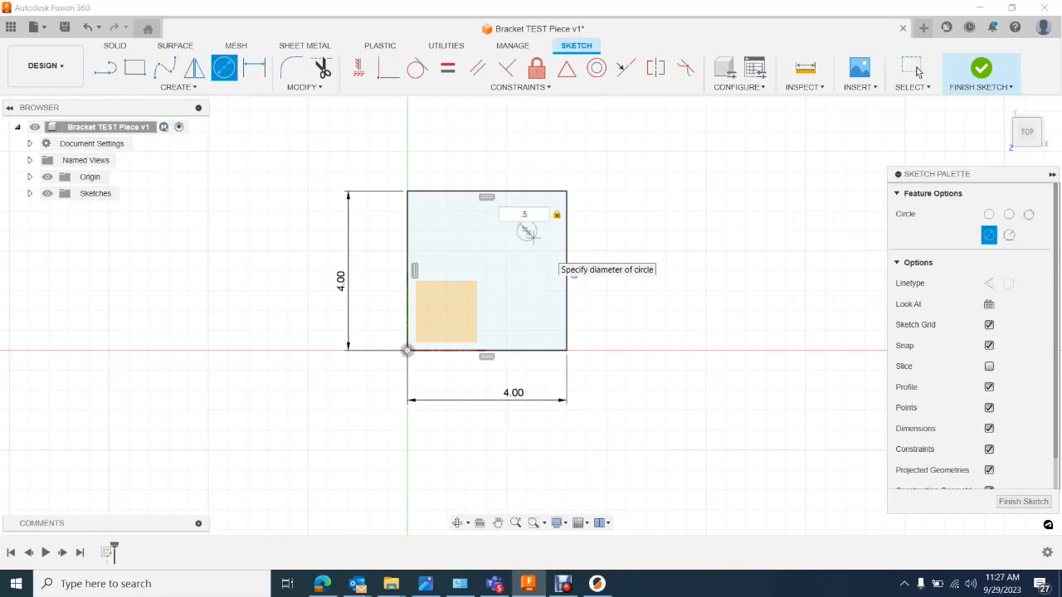
{"action": "key", "text": "Return"}
{"action": "key", "text": "Escape"}
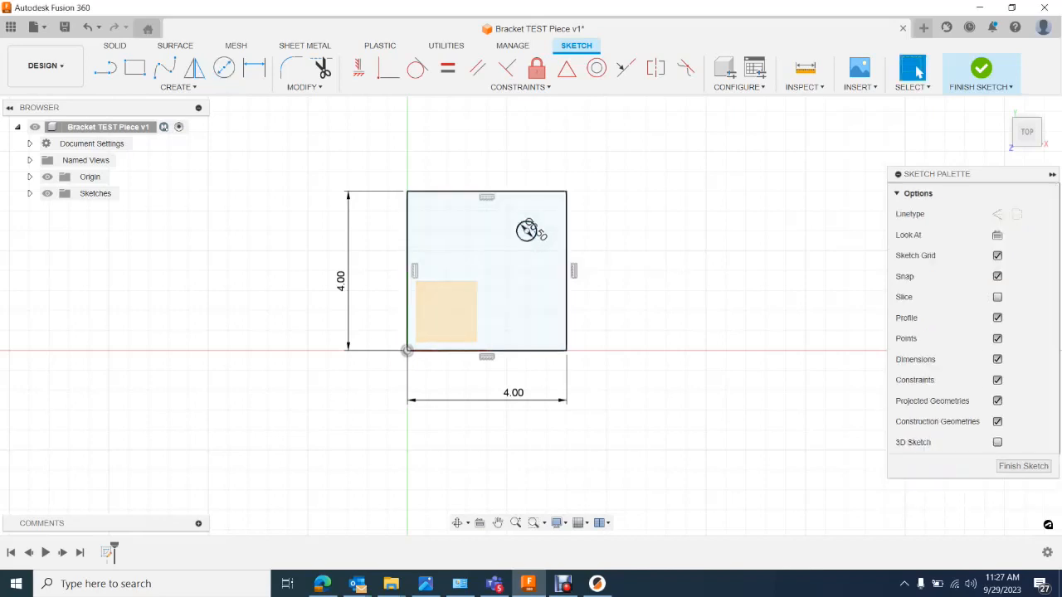
Draw a 0.5 mm diameter circle near the square's upper-left corner, level with the upper-right circle.
{"action": "left_click", "coordinate": [224, 67]}
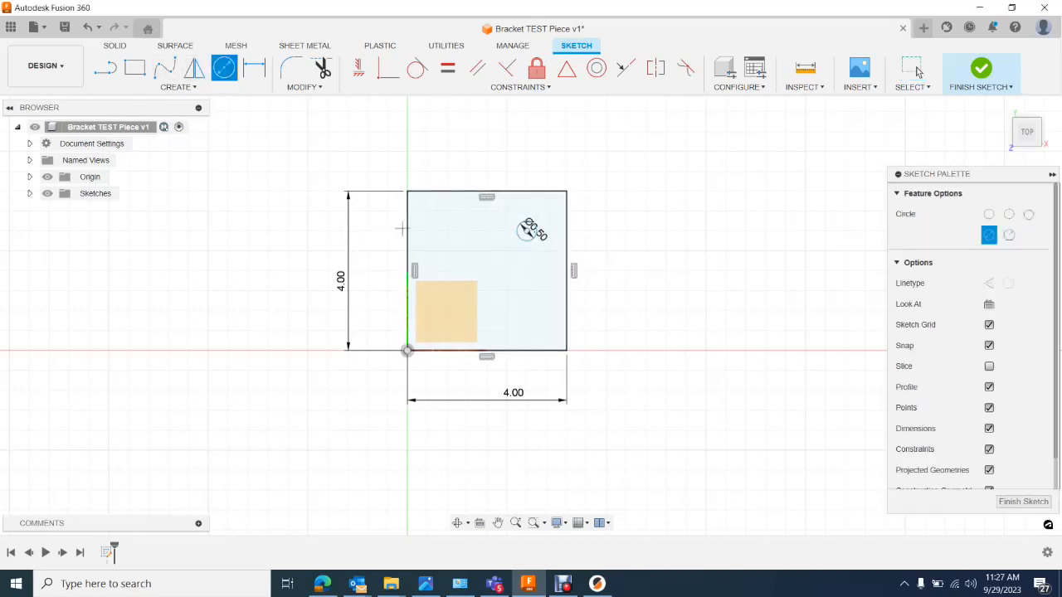
{"action": "left_click", "coordinate": [447, 232]}
{"action": "type", "text": ".5"}
{"action": "key", "text": "Return"}
{"action": "key", "text": "Escape"}
Draw a 0.5 mm diameter circle near the square's lower-right corner.
{"action": "key", "text": "c"}
{"action": "left_click", "coordinate": [517, 319]}
{"action": "type", "text": ".5"}
{"action": "key", "text": "Return"}
{"action": "key", "text": "Escape"}
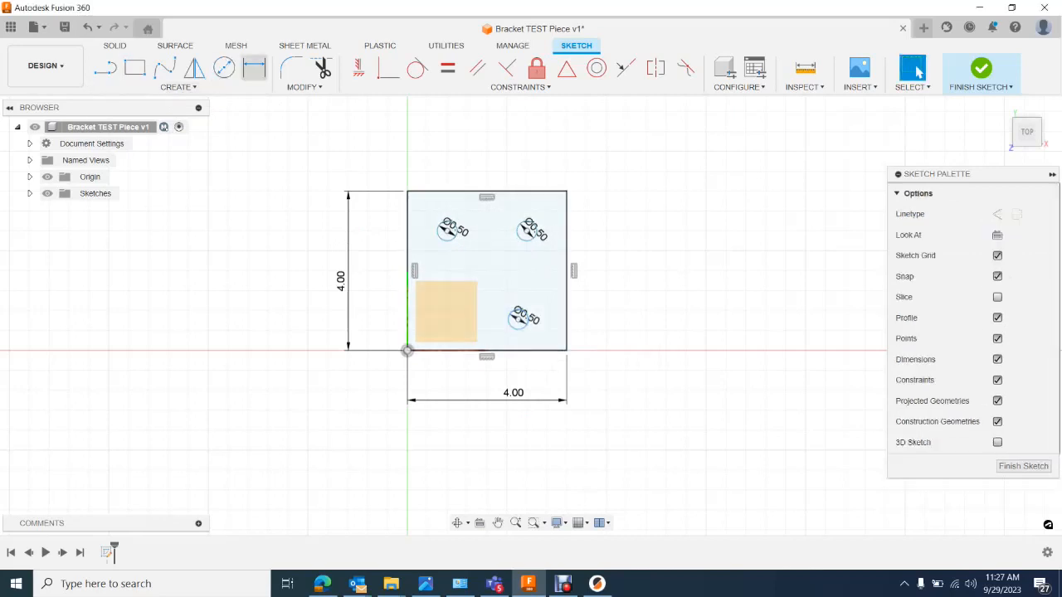
Draw a 0.5 mm diameter circle near the square's lower-left corner and leave the circle tool.
{"action": "left_click", "coordinate": [224, 68]}
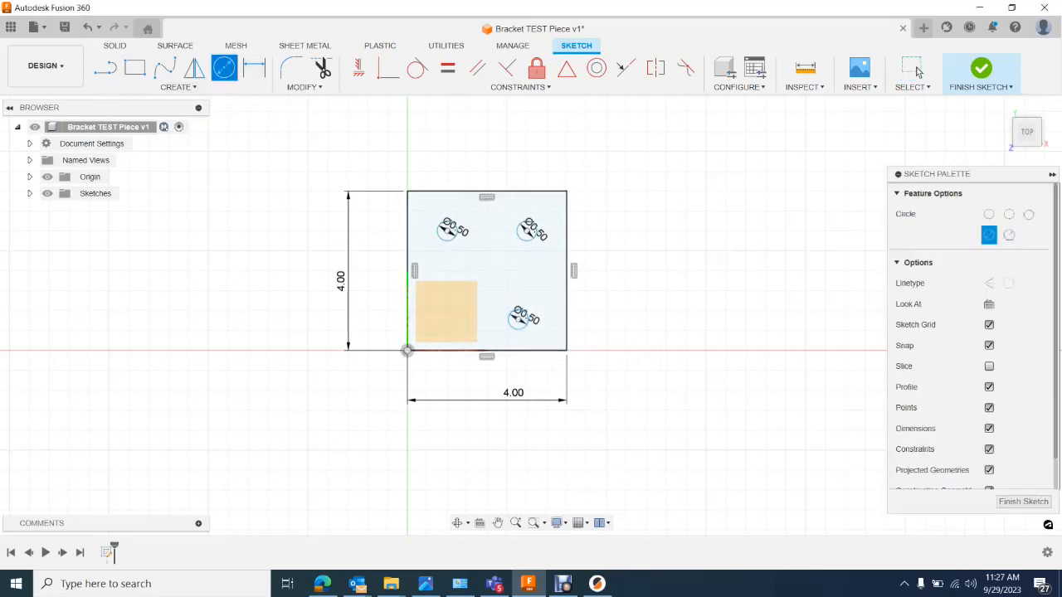
{"action": "left_click", "coordinate": [447, 317]}
{"action": "type", "text": "0.5"}
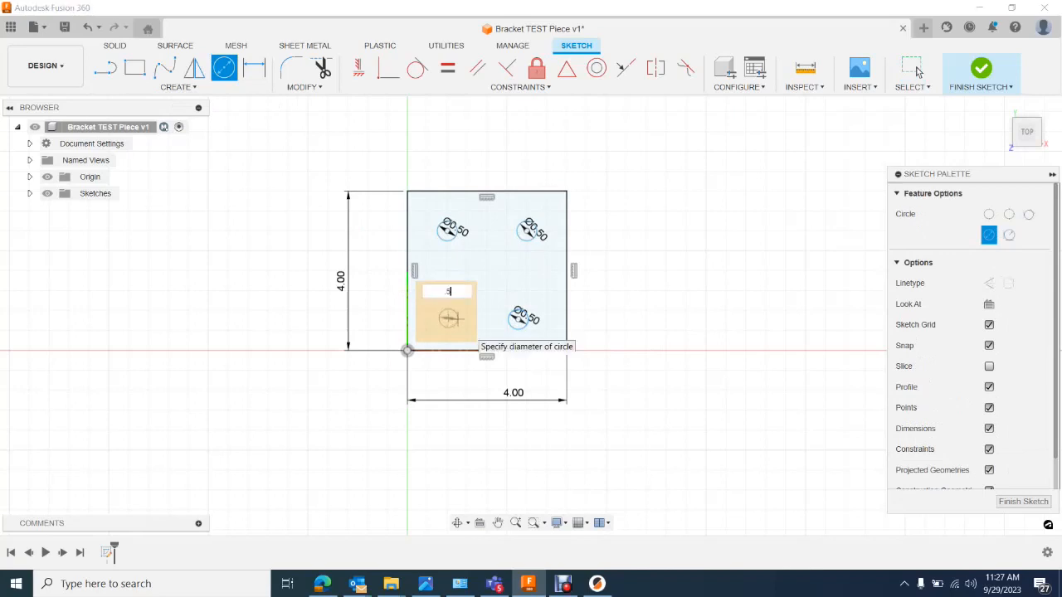
{"action": "key", "text": "Return"}
{"action": "left_click", "coordinate": [916, 69]}
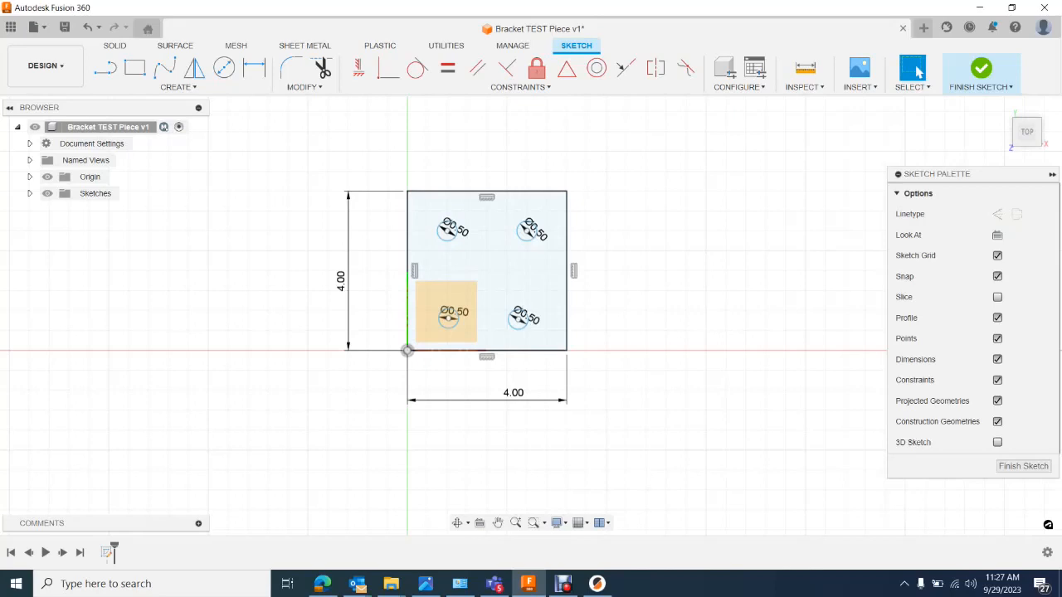
Dimension the upper-left circle 1 mm from the square's top edge and 1 mm from its left edge.
{"action": "key", "text": "d"}
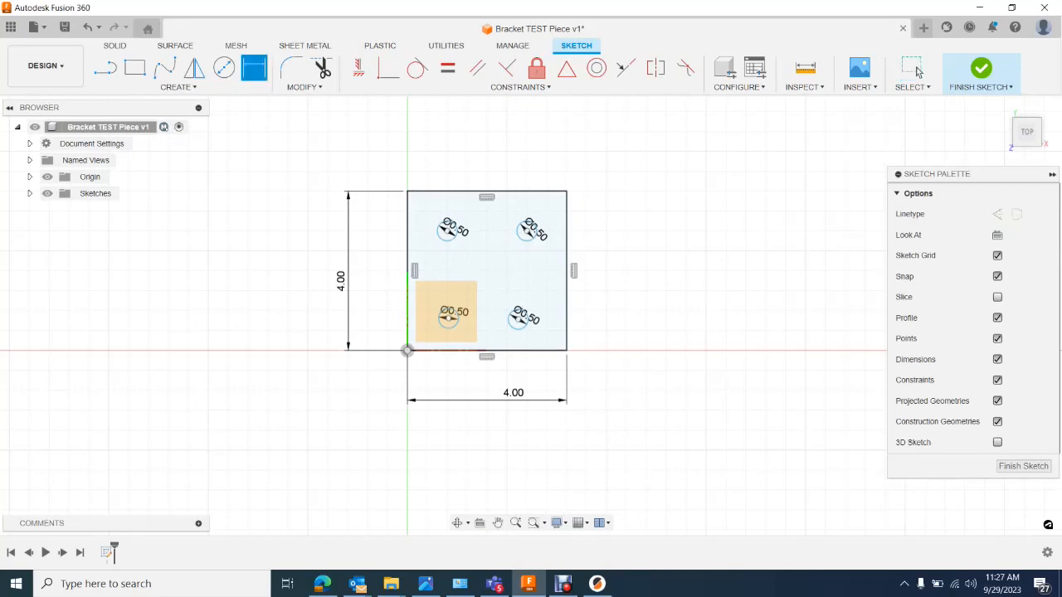
{"action": "left_click", "coordinate": [514, 192]}
{"action": "left_click", "coordinate": [438, 232]}
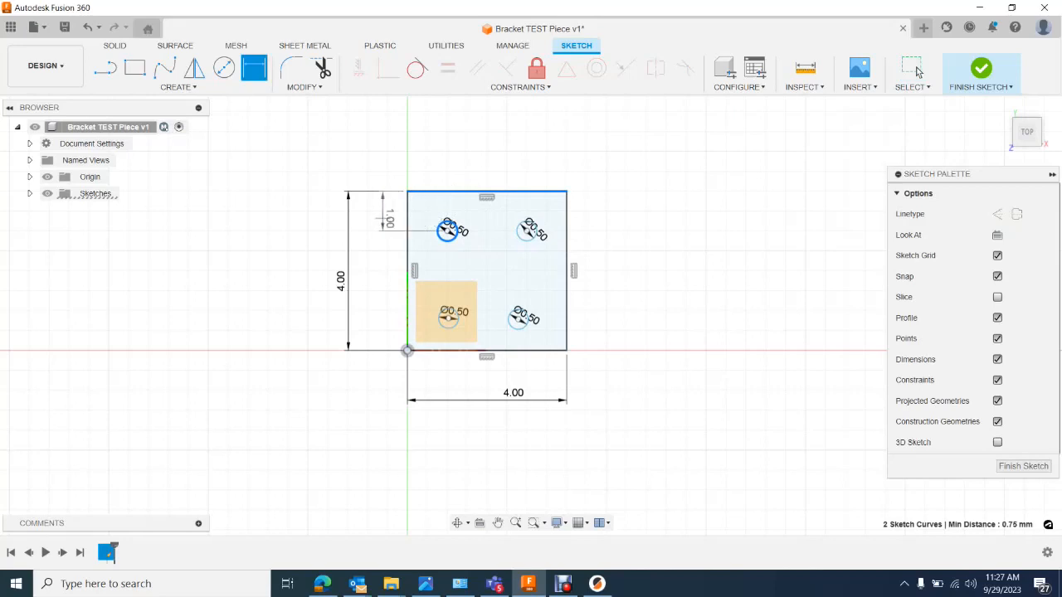
{"action": "left_click", "coordinate": [377, 222]}
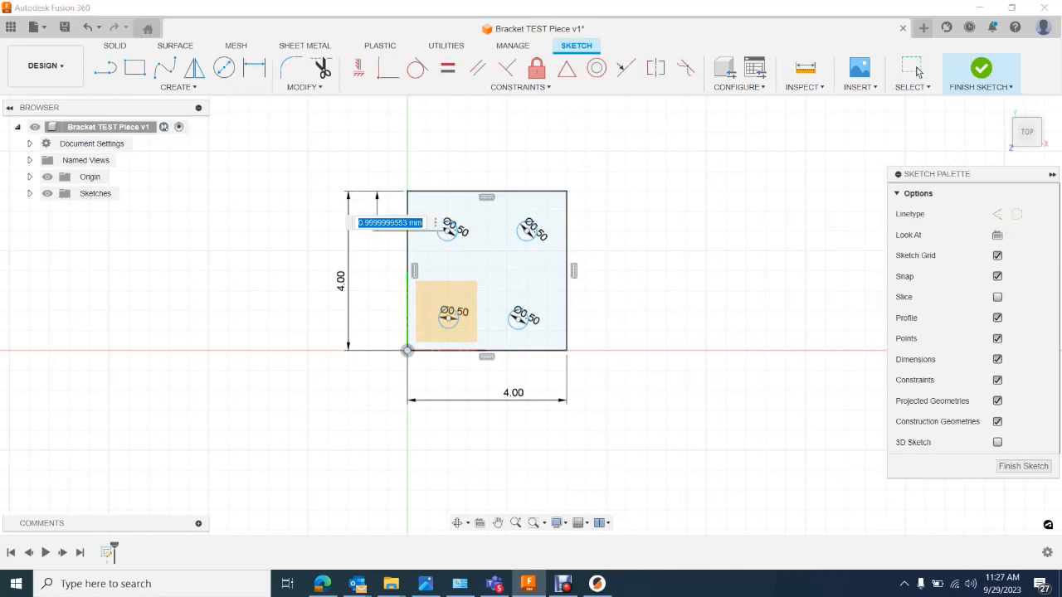
{"action": "key", "text": "Return"}
{"action": "left_click", "coordinate": [438, 232]}
{"action": "left_click", "coordinate": [408, 222]}
{"action": "left_click", "coordinate": [424, 161]}
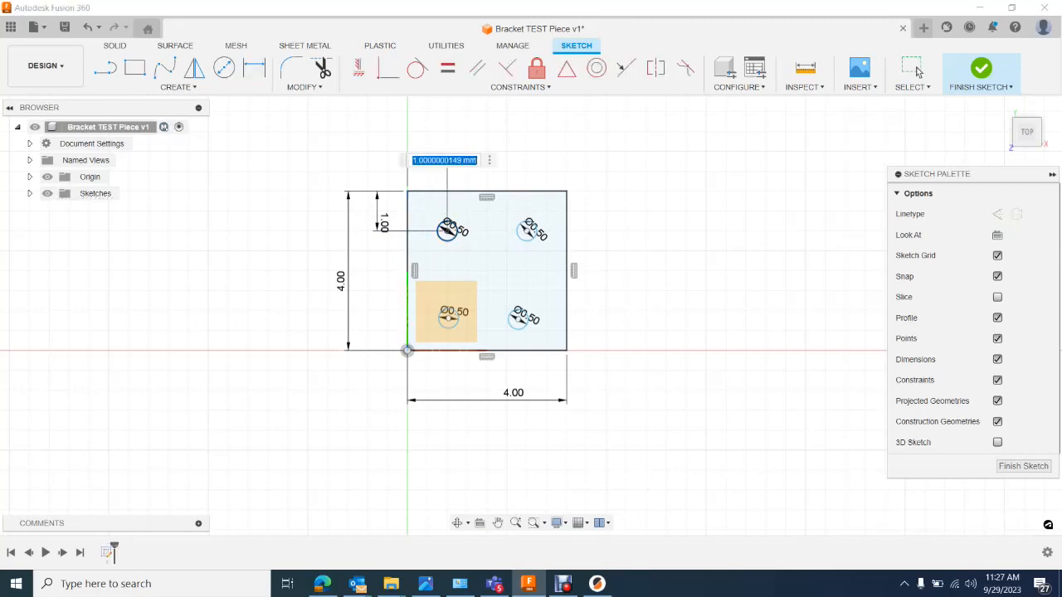
{"action": "key", "text": "Return"}
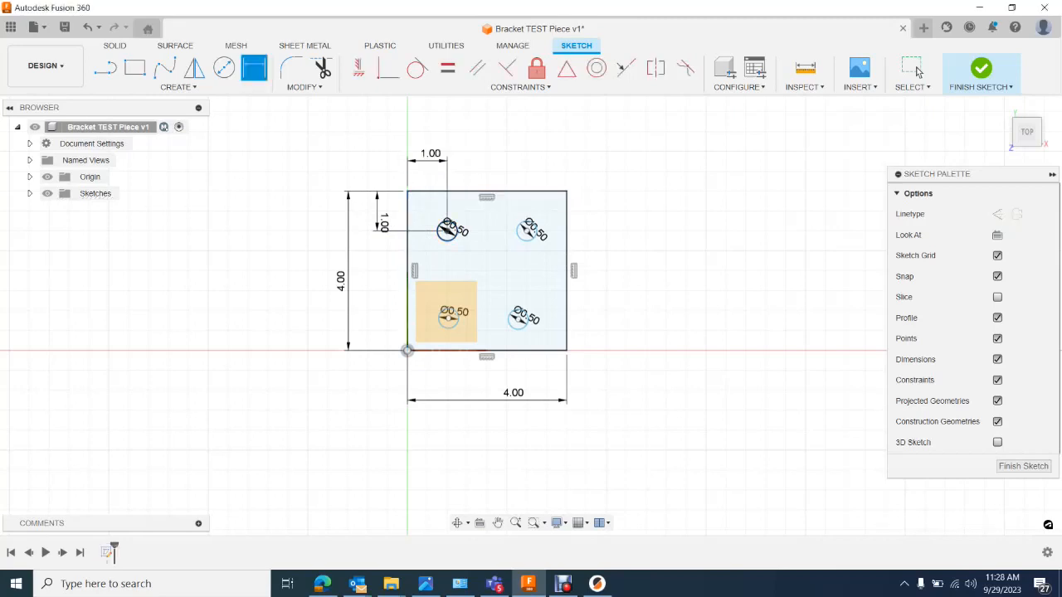
Dimension the upper-right circle 1 mm from the square's top edge and 1 mm from its right edge.
{"action": "left_click", "coordinate": [518, 192]}
{"action": "left_click", "coordinate": [529, 230]}
{"action": "left_click", "coordinate": [618, 212]}
{"action": "type", "text": "1"}
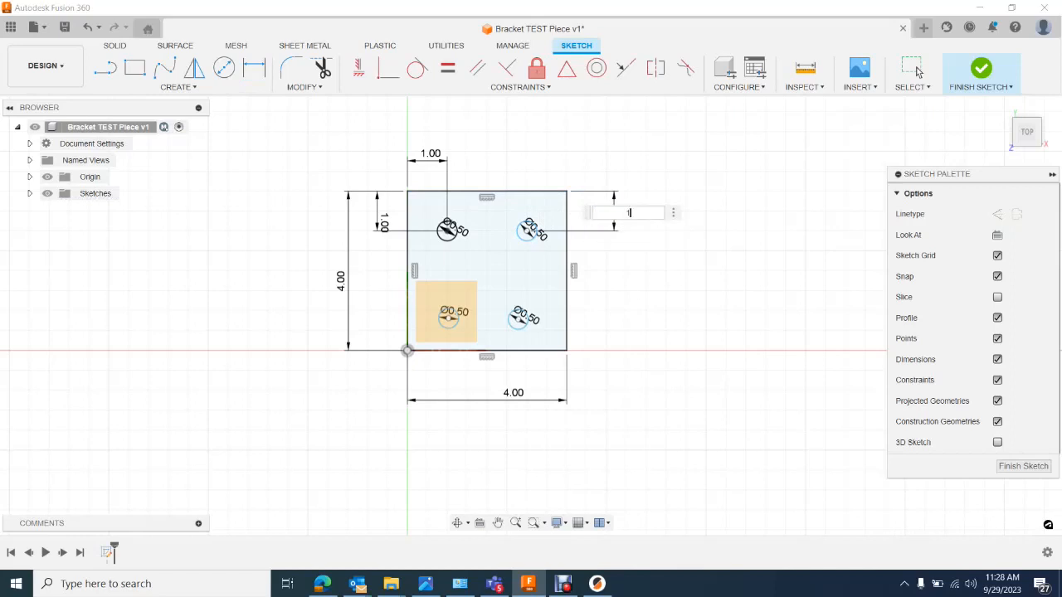
{"action": "key", "text": "Return"}
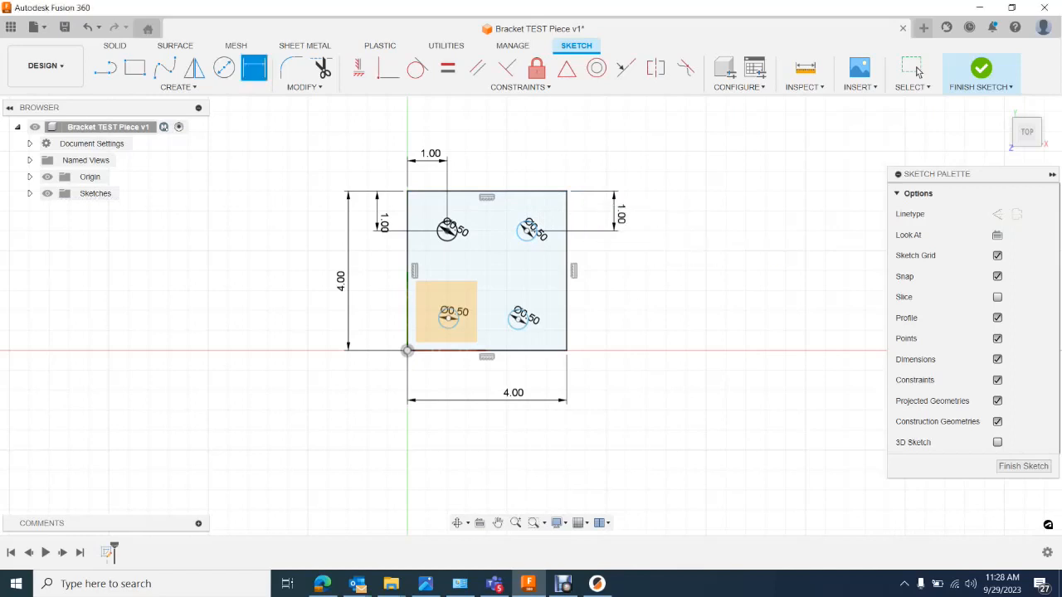
{"action": "left_click", "coordinate": [527, 230]}
{"action": "left_click", "coordinate": [567, 240]}
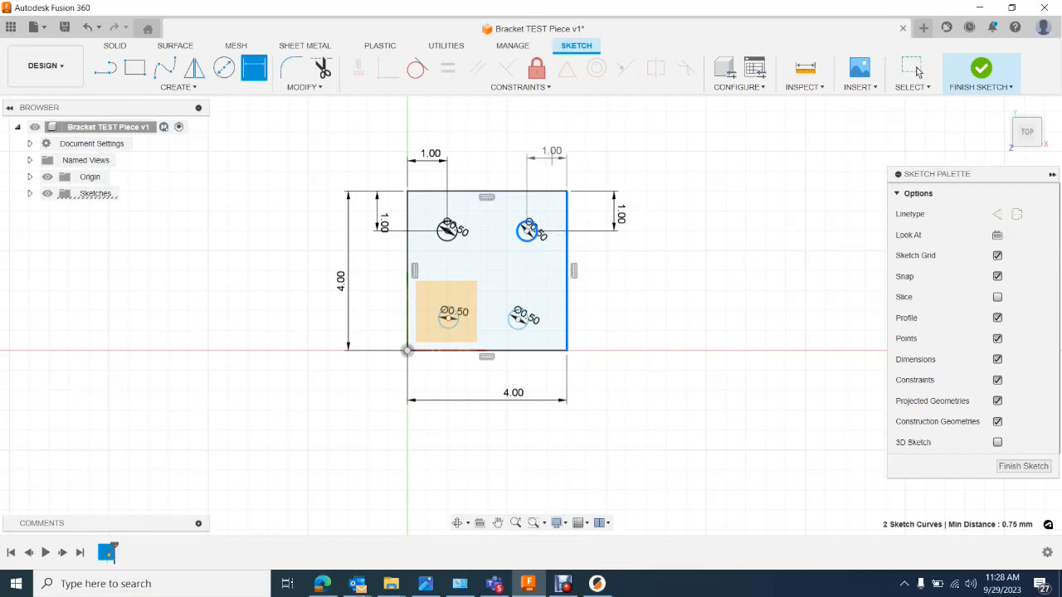
{"action": "left_click", "coordinate": [566, 157]}
{"action": "type", "text": "1"}
{"action": "key", "text": "Return"}
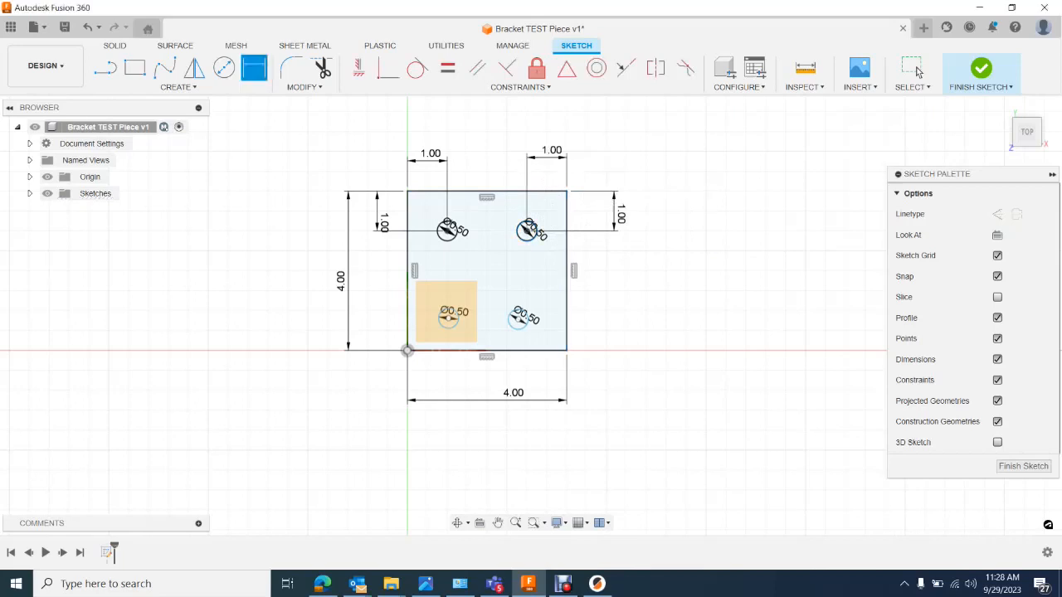
Dimension the lower-right circle 1 mm from the square's right edge and 1 mm from its bottom edge.
{"action": "left_click", "coordinate": [519, 319]}
{"action": "left_click", "coordinate": [567, 336]}
{"action": "left_click", "coordinate": [531, 375]}
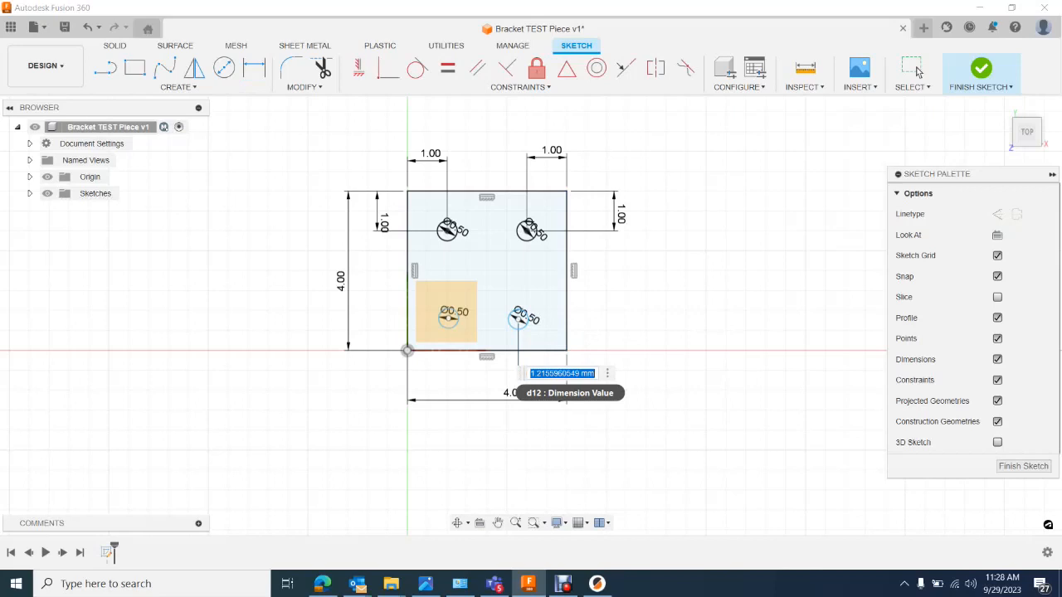
{"action": "type", "text": "1"}
{"action": "key", "text": "Return"}
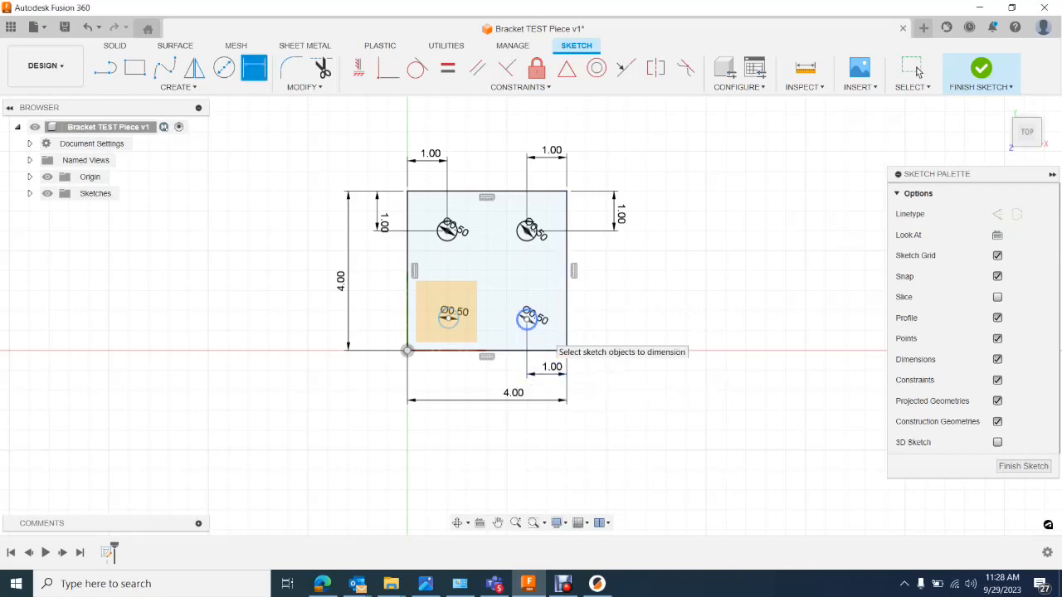
{"action": "left_click", "coordinate": [527, 319]}
{"action": "left_click", "coordinate": [549, 350]}
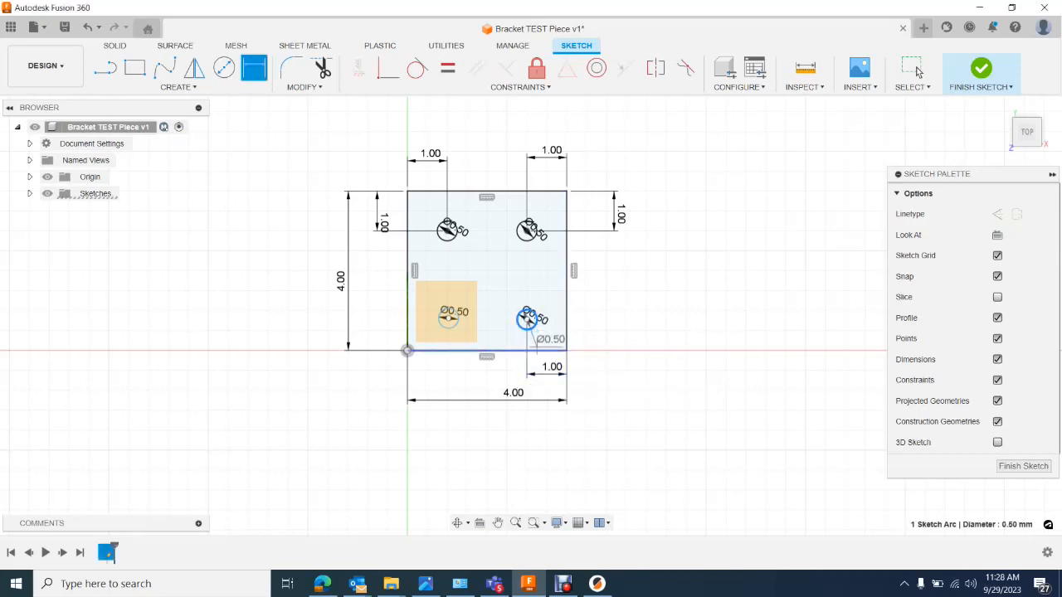
{"action": "left_click", "coordinate": [601, 334]}
{"action": "type", "text": "1"}
{"action": "key", "text": "Return"}
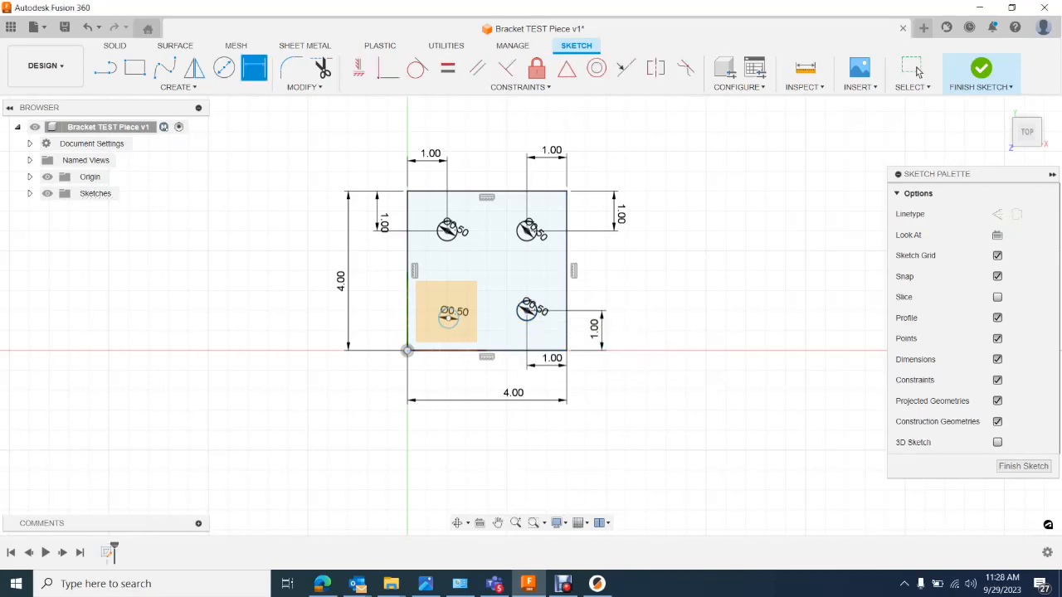
Dimension the lower-left circle 1 mm from the square's left edge and 1 mm from its bottom edge.
{"action": "left_click", "coordinate": [407, 311]}
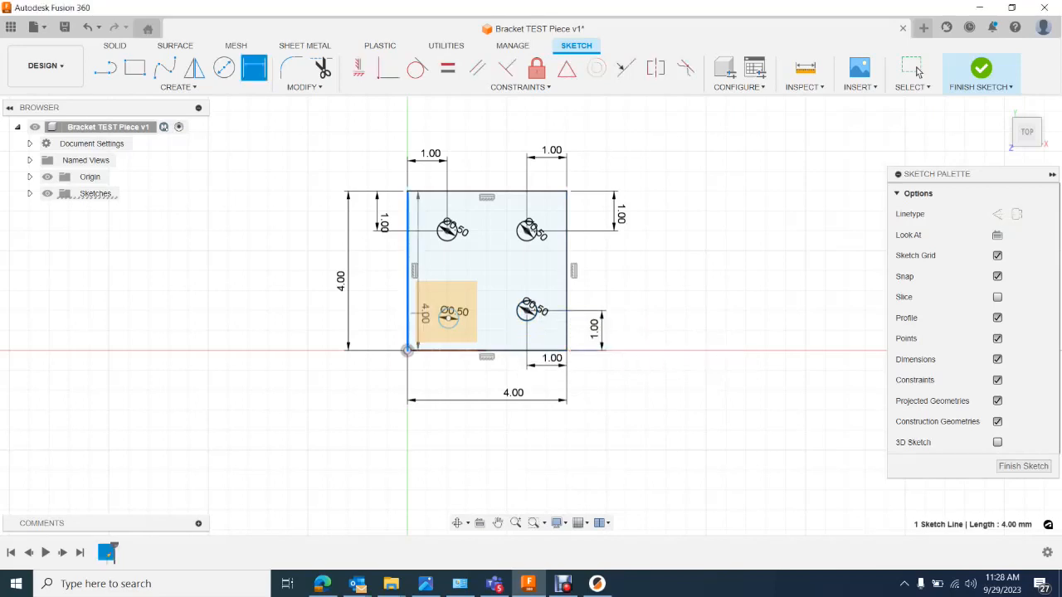
{"action": "left_click", "coordinate": [439, 317]}
{"action": "left_click", "coordinate": [431, 370]}
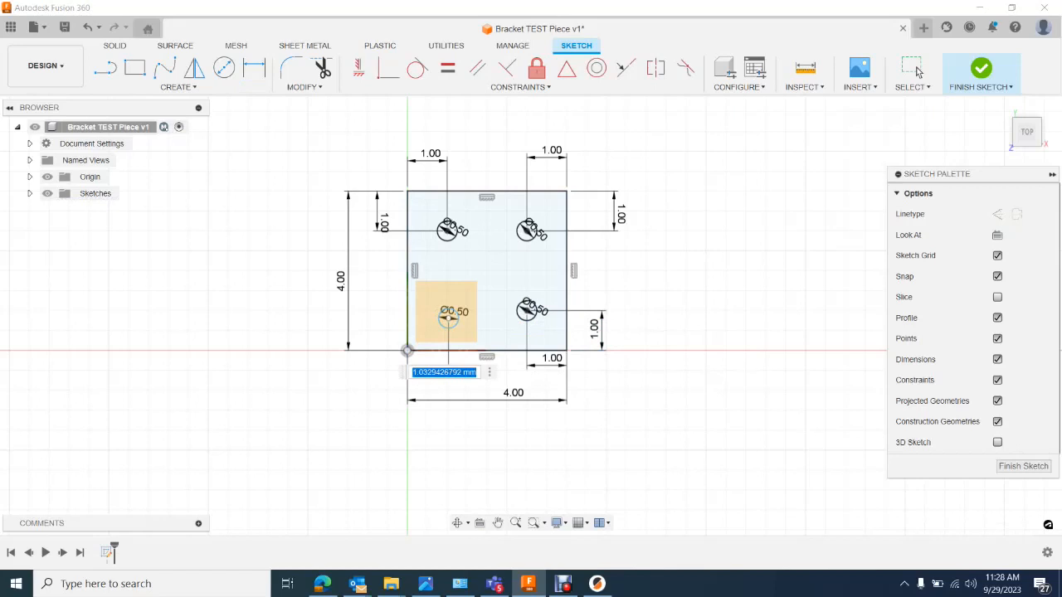
{"action": "type", "text": "1"}
{"action": "key", "text": "Return"}
{"action": "left_click", "coordinate": [447, 318]}
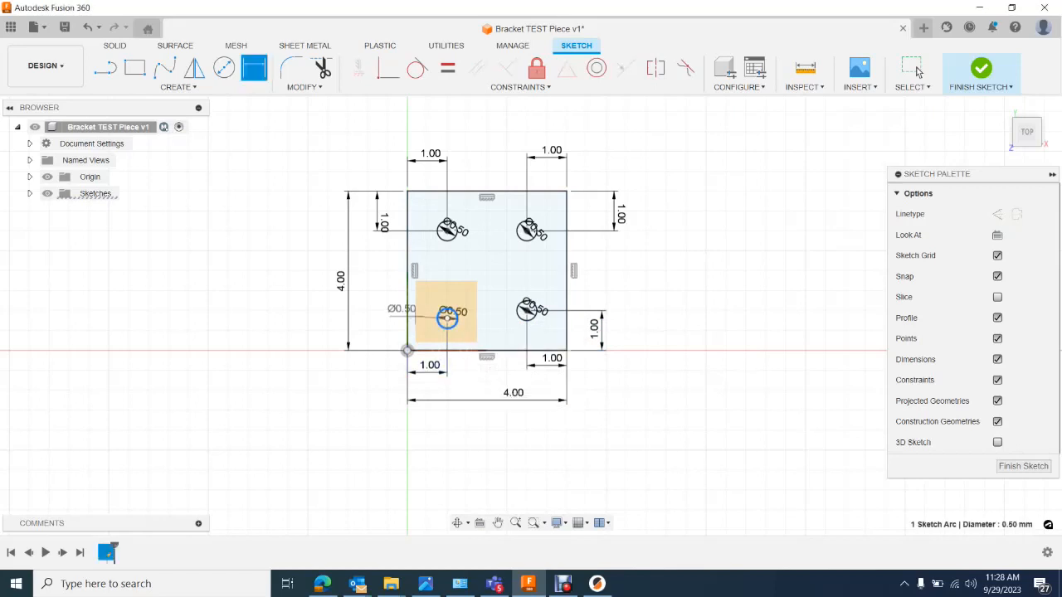
{"action": "left_click", "coordinate": [435, 350]}
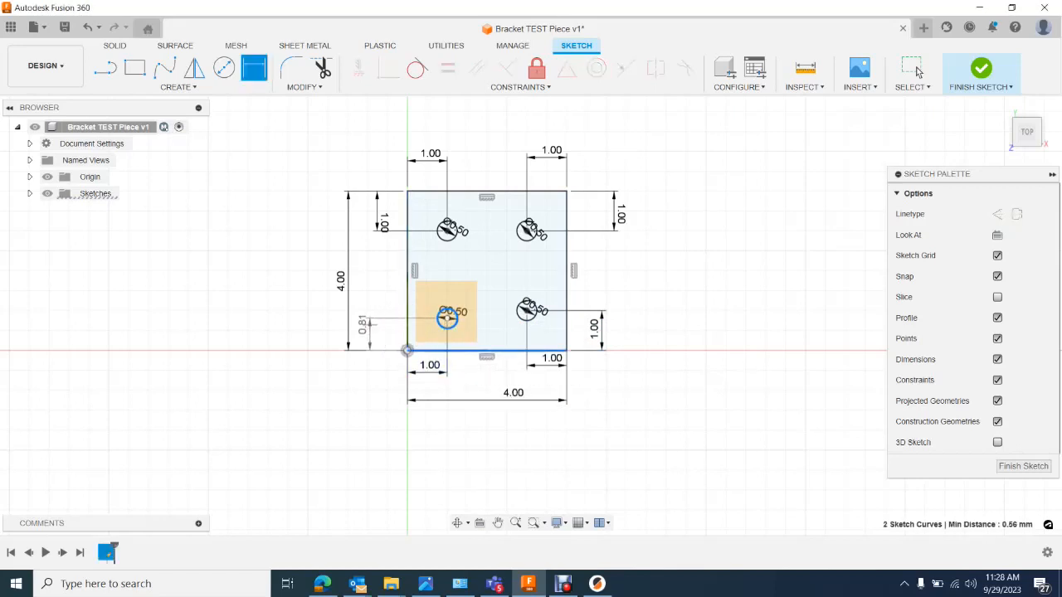
{"action": "left_click", "coordinate": [363, 324]}
{"action": "type", "text": "1"}
{"action": "key", "text": "Return"}
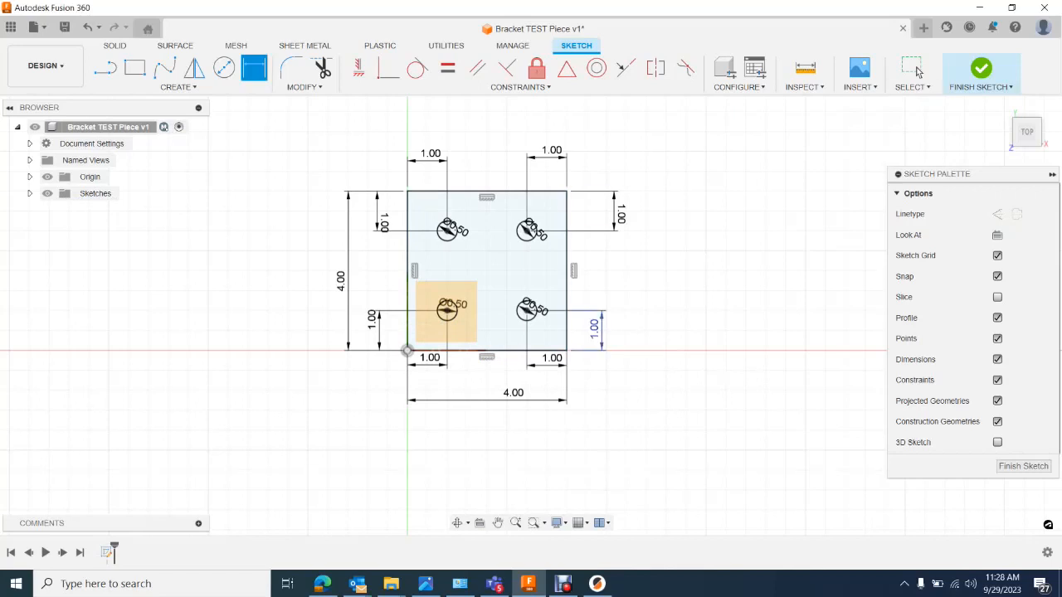
Finish the sketch and hide the origin planes and axes.
{"action": "mouse_move", "coordinate": [1028, 133]}
{"action": "left_mouse_down"}
{"action": "mouse_move", "coordinate": [1022, 120]}
{"action": "mouse_move", "coordinate": [1027, 130]}
{"action": "left_mouse_up"}
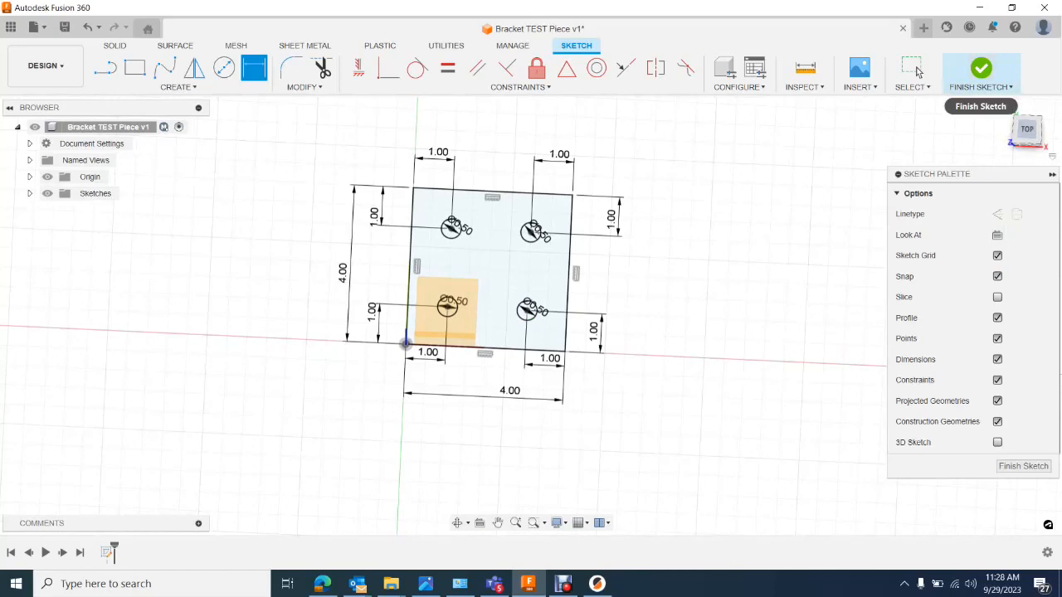
{"action": "left_click", "coordinate": [981, 71]}
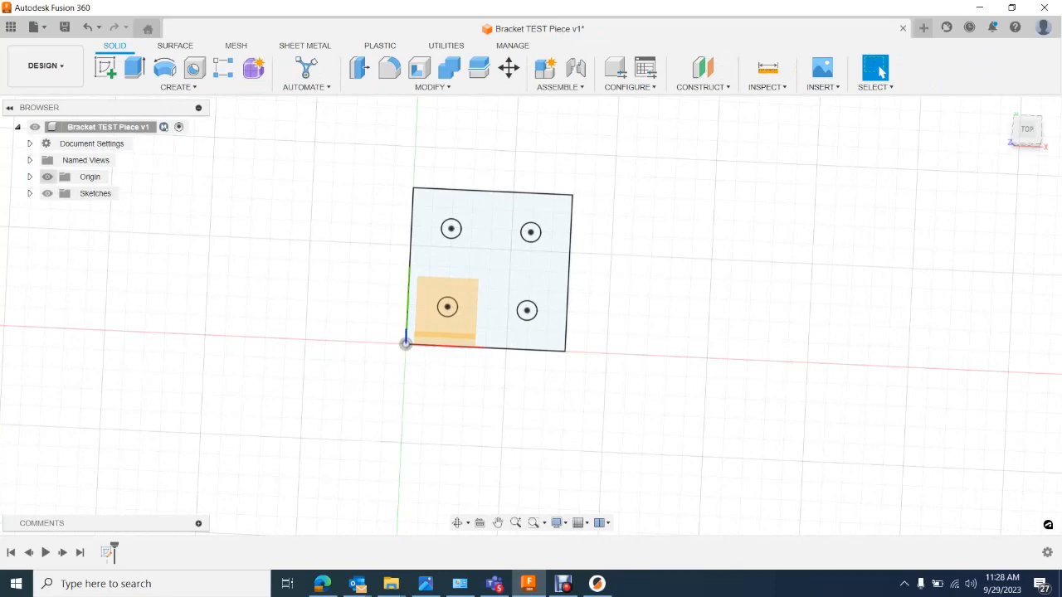
{"action": "left_click", "coordinate": [47, 177]}
{"action": "mouse_move", "coordinate": [1027, 129]}
{"action": "left_mouse_down"}
{"action": "mouse_move", "coordinate": [1016, 108]}
{"action": "mouse_move", "coordinate": [1026, 98]}
{"action": "mouse_move", "coordinate": [1028, 109]}
{"action": "mouse_move", "coordinate": [1003, 106]}
{"action": "mouse_move", "coordinate": [1010, 126]}
{"action": "mouse_move", "coordinate": [1025, 113]}
{"action": "left_mouse_up"}
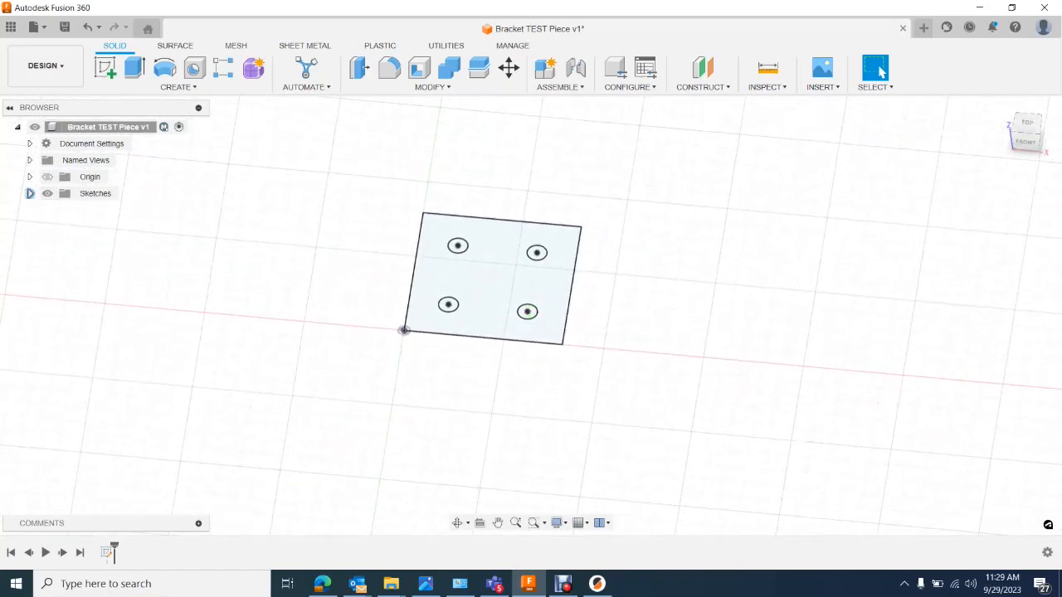
Expand the list of sketches, then hide Sketch1 and show it again.
{"action": "left_click", "coordinate": [30, 193]}
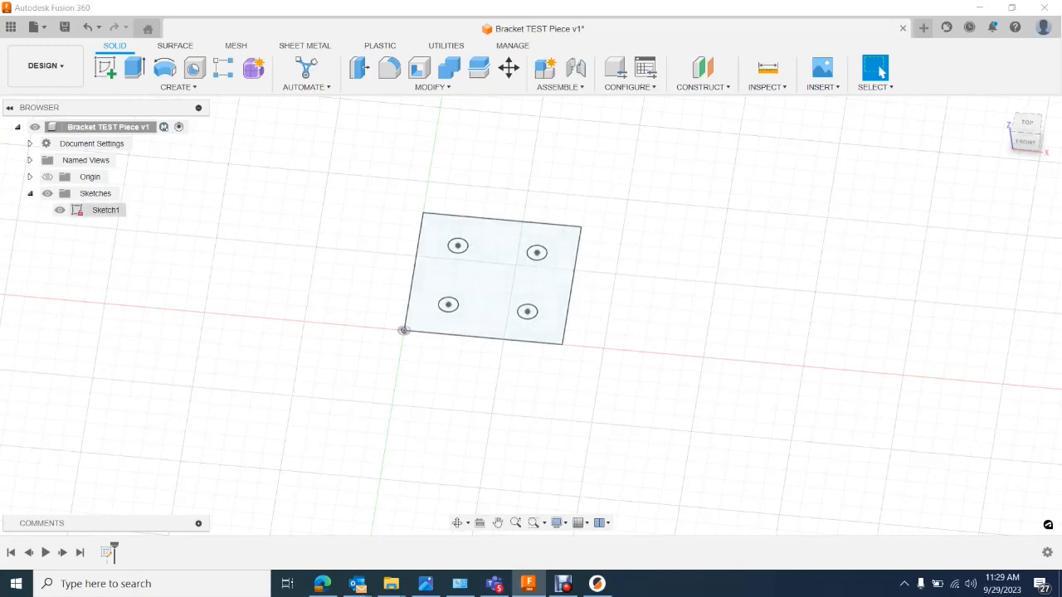
{"action": "left_click", "coordinate": [60, 210]}
{"action": "left_click", "coordinate": [59, 210]}
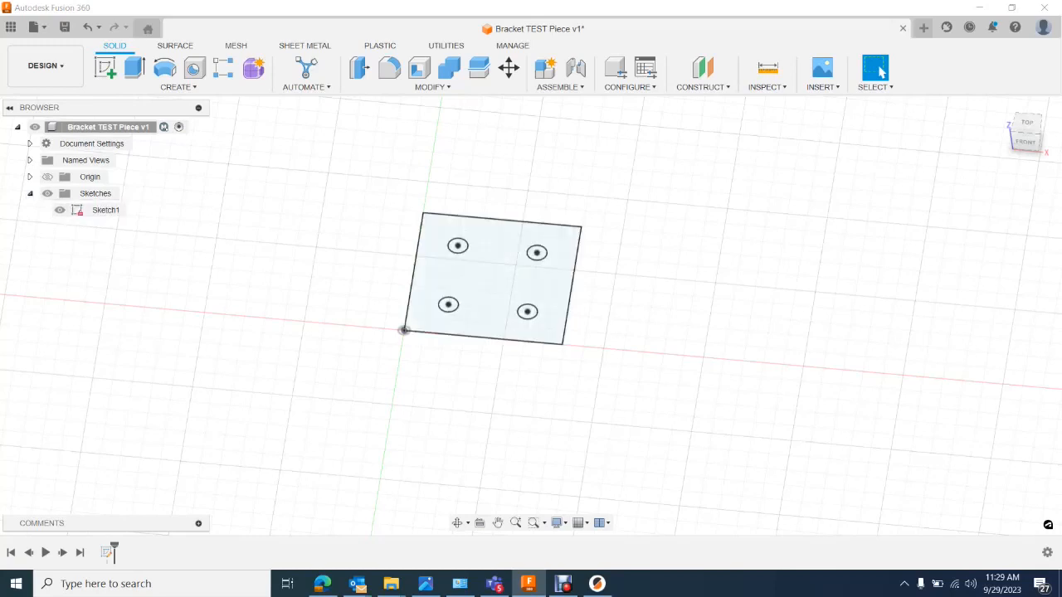
{"action": "left_click", "coordinate": [60, 209]}
{"action": "left_click", "coordinate": [60, 210]}
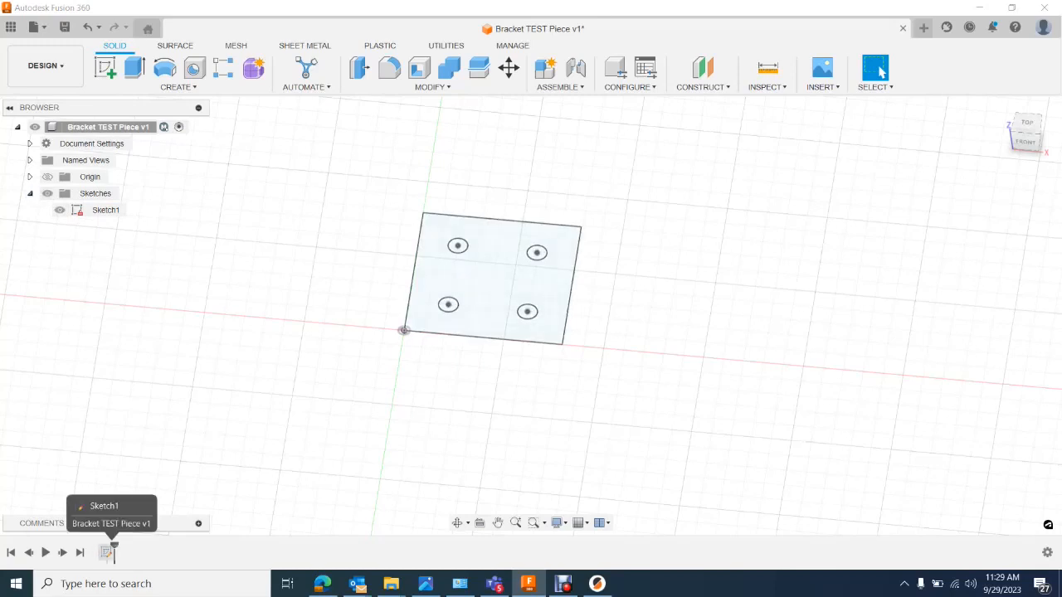
{"action": "right_click", "coordinate": [108, 552]}
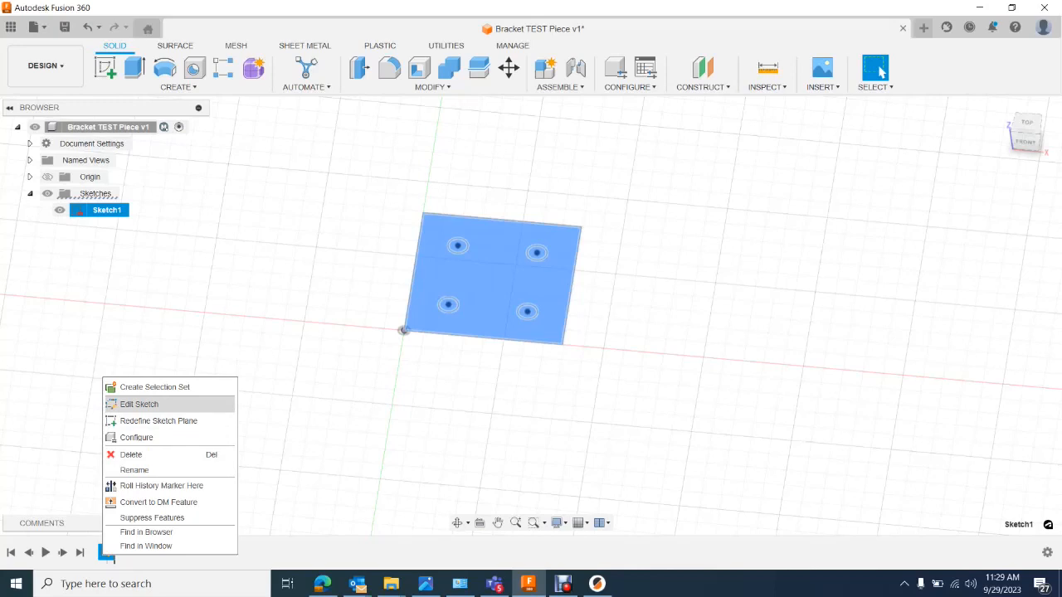
{"action": "left_click", "coordinate": [274, 465]}
{"action": "left_click", "coordinate": [273, 465]}
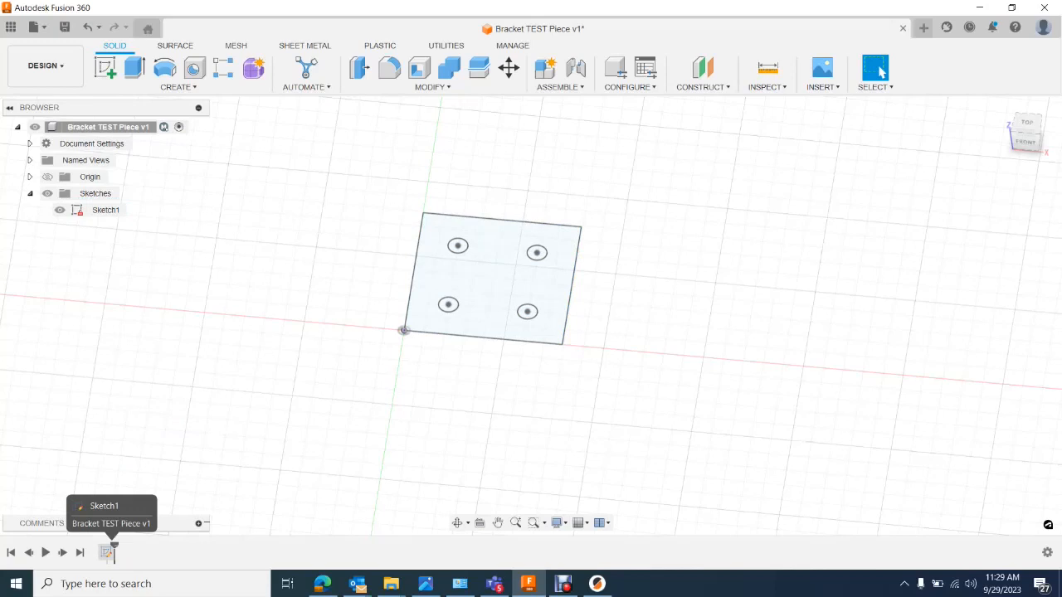
Reopen Sketch1 for editing to review its dimensions, and finish the sketch.
{"action": "left_click", "coordinate": [108, 551]}
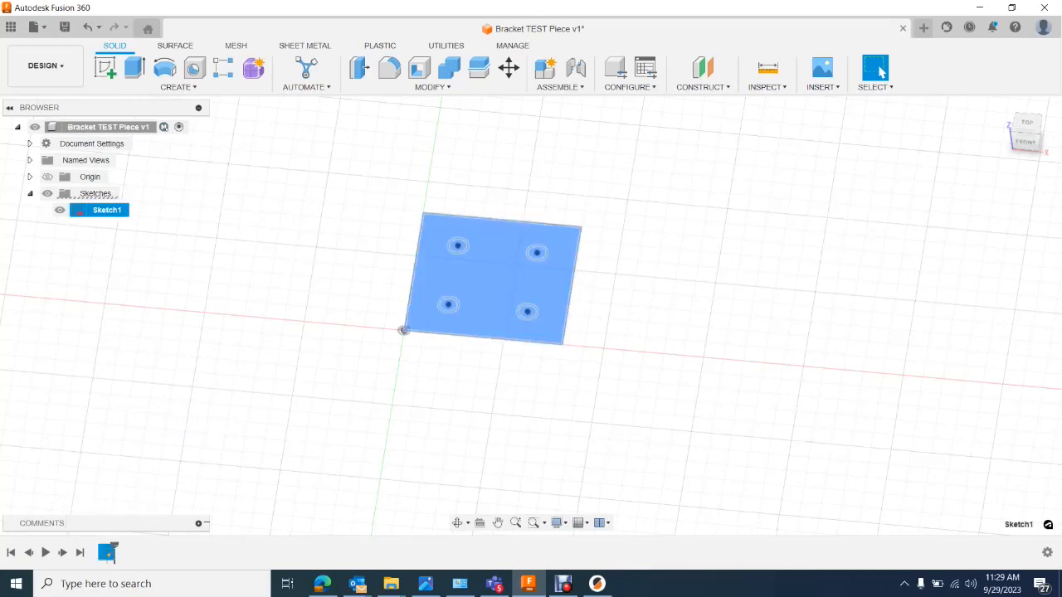
{"action": "right_click", "coordinate": [108, 552]}
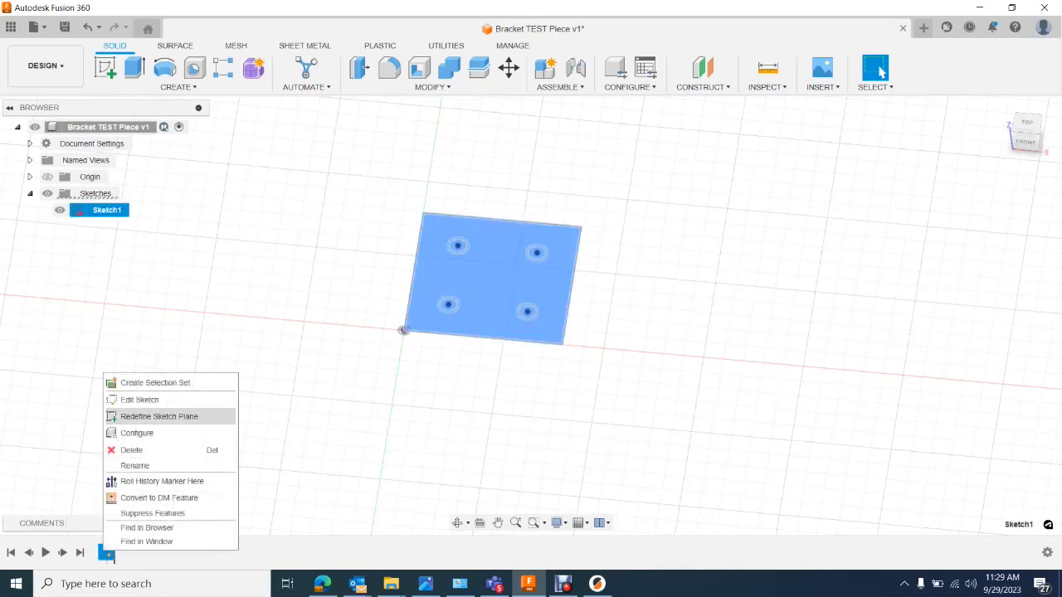
{"action": "left_click", "coordinate": [140, 400]}
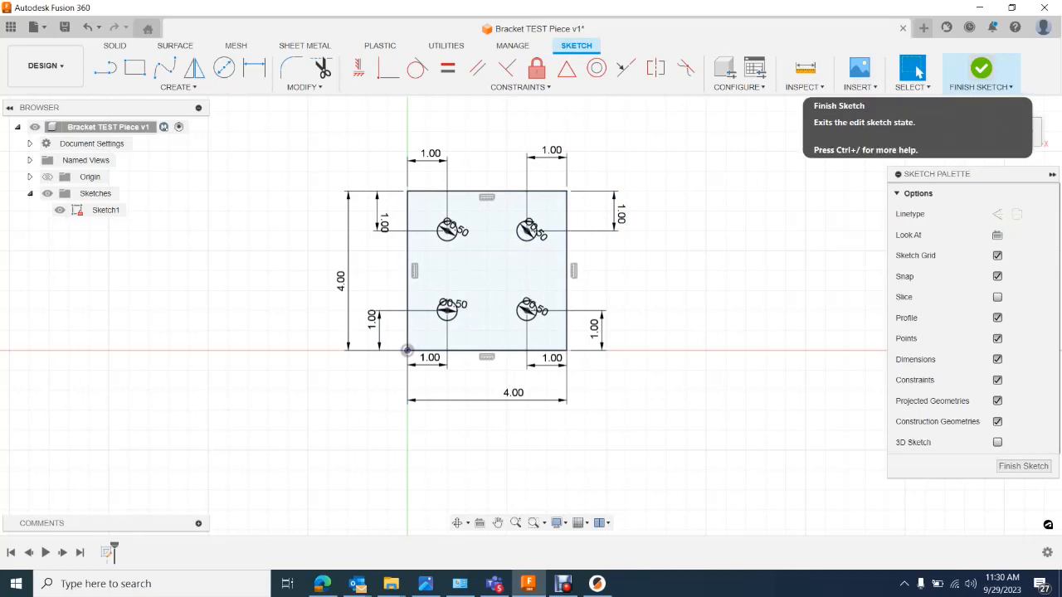
{"action": "left_click", "coordinate": [980, 69]}
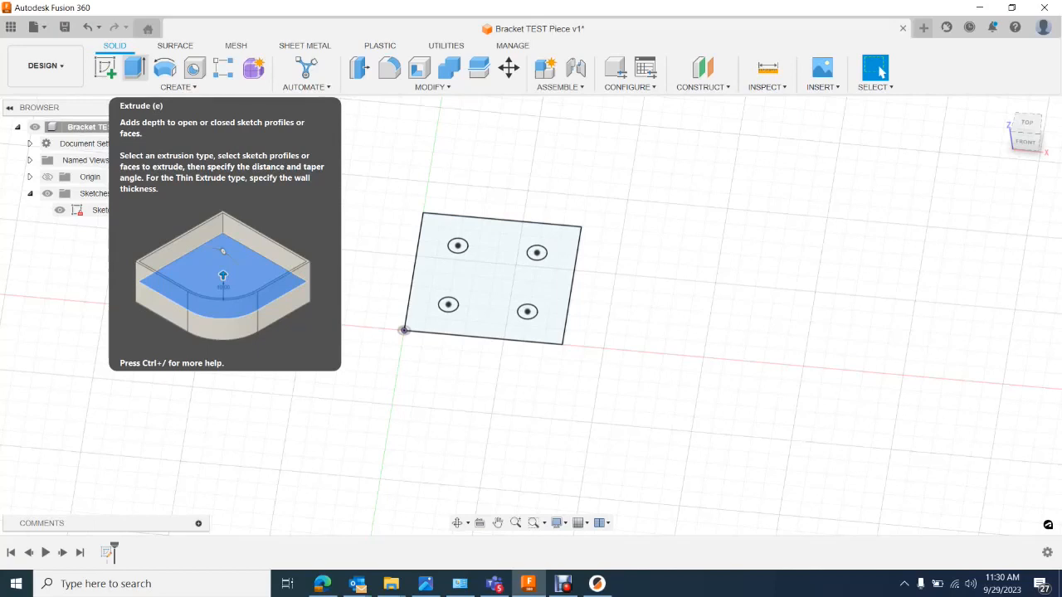
Set up an extrusion of the square plate profile, leaving out the four circles, with a distance of 0.50 mm.
{"action": "key", "text": "e"}
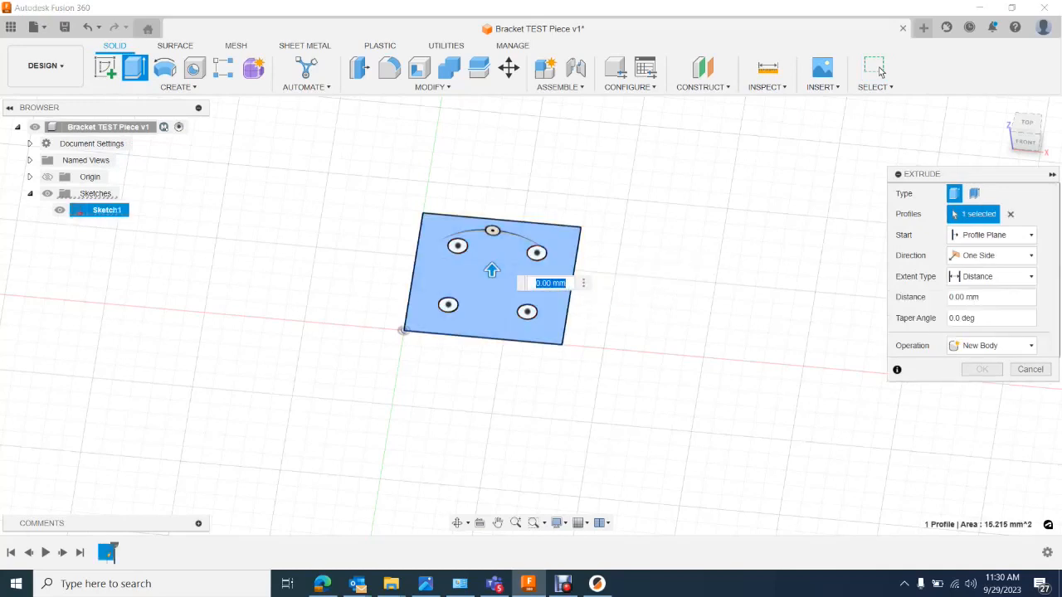
{"action": "left_click", "coordinate": [448, 304]}
{"action": "left_click", "coordinate": [458, 245]}
{"action": "left_click", "coordinate": [458, 247]}
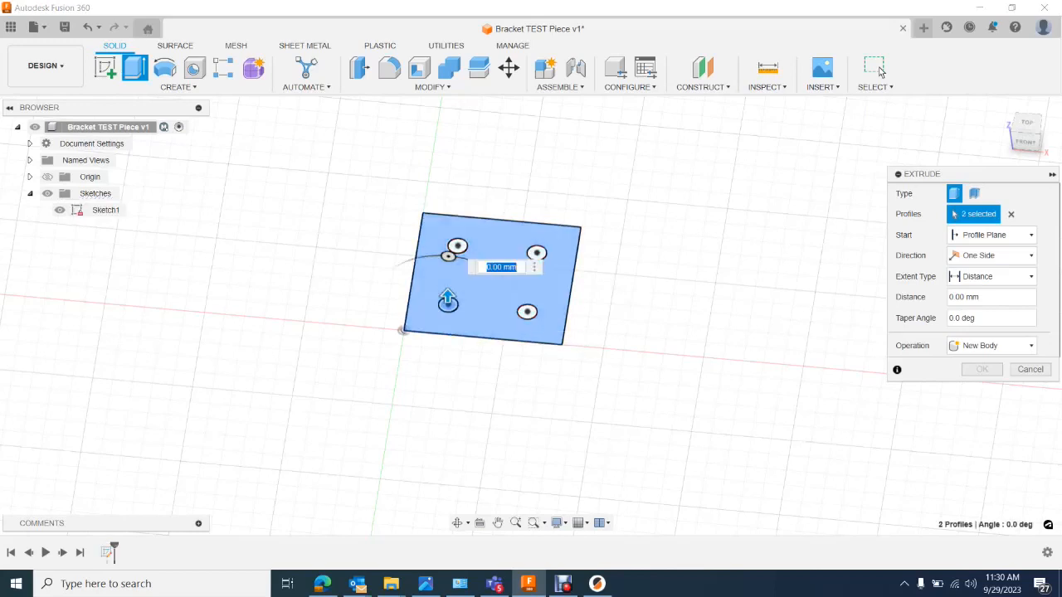
{"action": "left_click", "coordinate": [448, 305]}
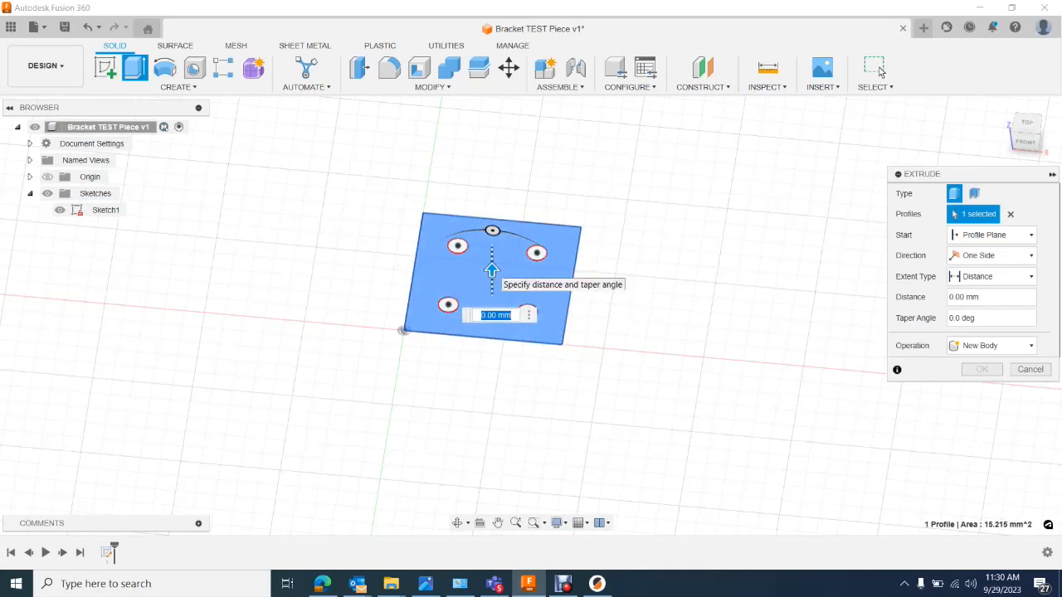
{"action": "type", "text": "0.5"}
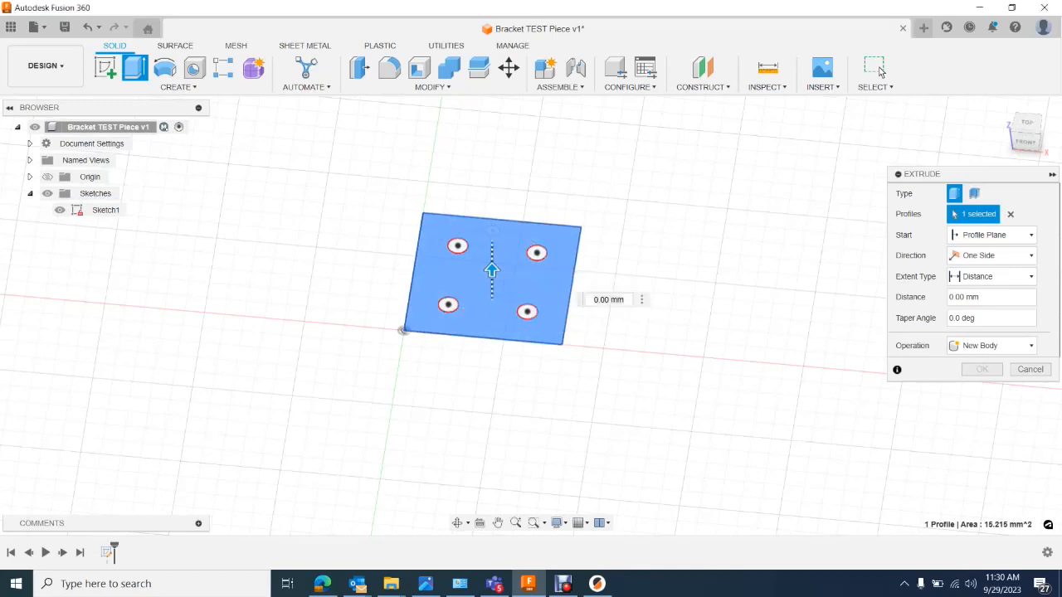
{"action": "mouse_move", "coordinate": [492, 257]}
{"action": "left_mouse_down"}
{"action": "mouse_move", "coordinate": [492, 244]}
{"action": "mouse_move", "coordinate": [492, 257]}
{"action": "left_mouse_up"}
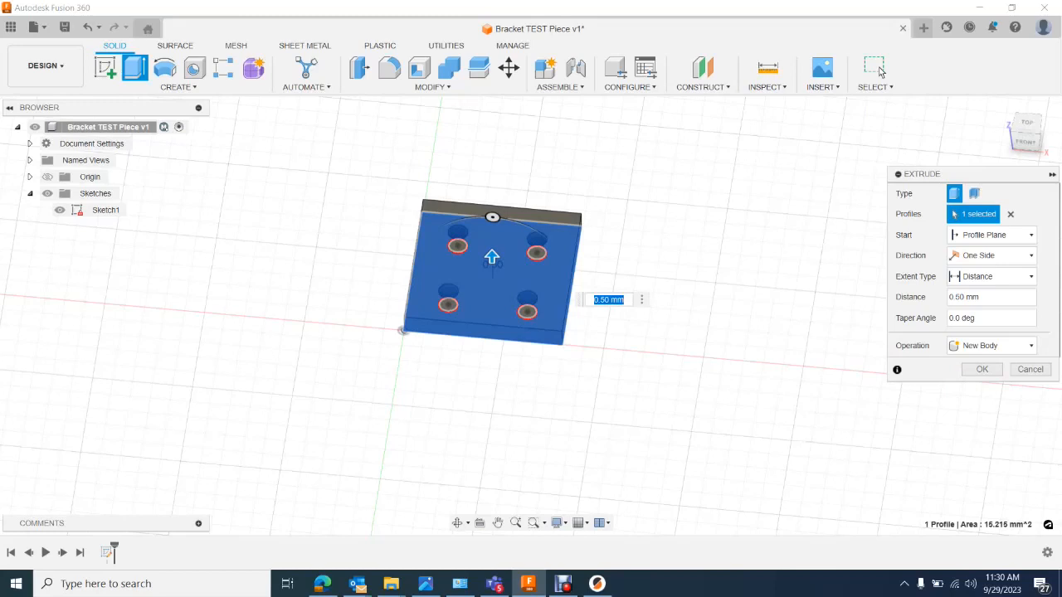
Try the Two Sides direction with second-side distances of 1.00 mm and 0.50 mm, then try the Symmetric direction.
{"action": "left_click_drag", "start_coordinate": [967, 174], "coordinate": [882, 159]}
{"action": "left_click", "coordinate": [908, 331]}
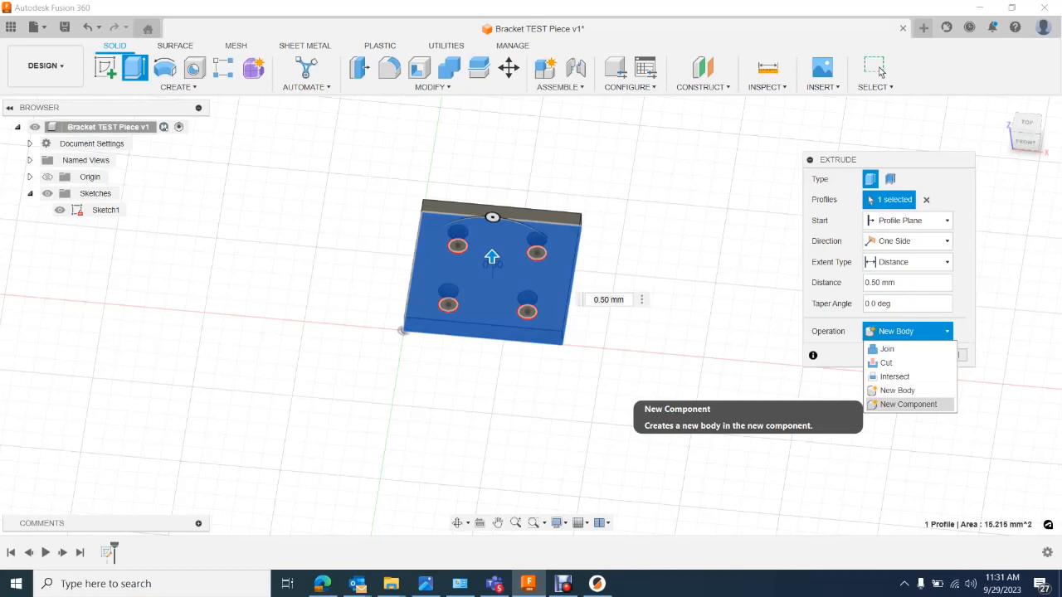
{"action": "left_click", "coordinate": [908, 332]}
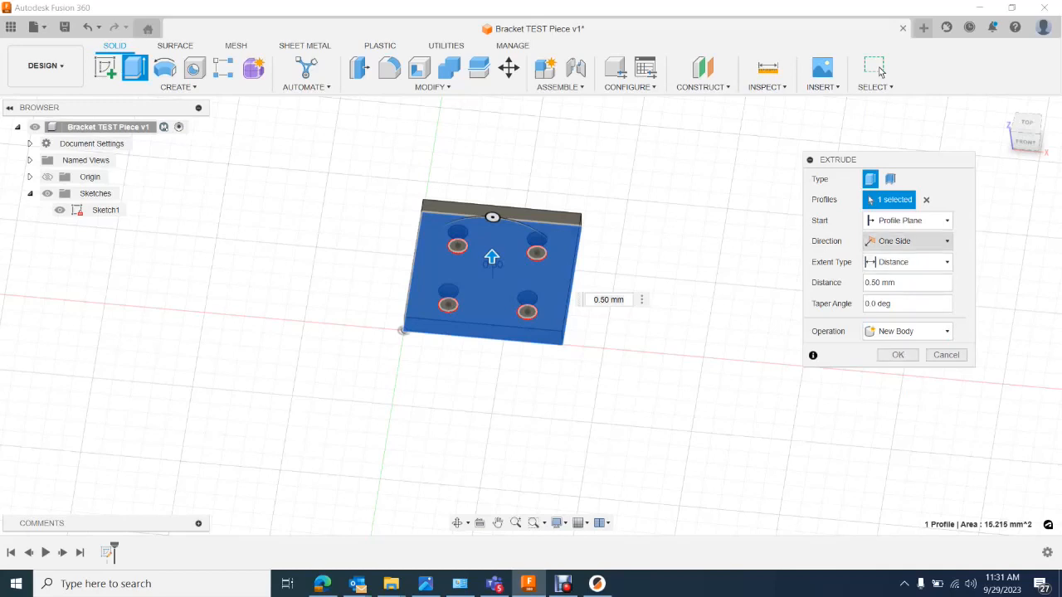
{"action": "left_click", "coordinate": [906, 240]}
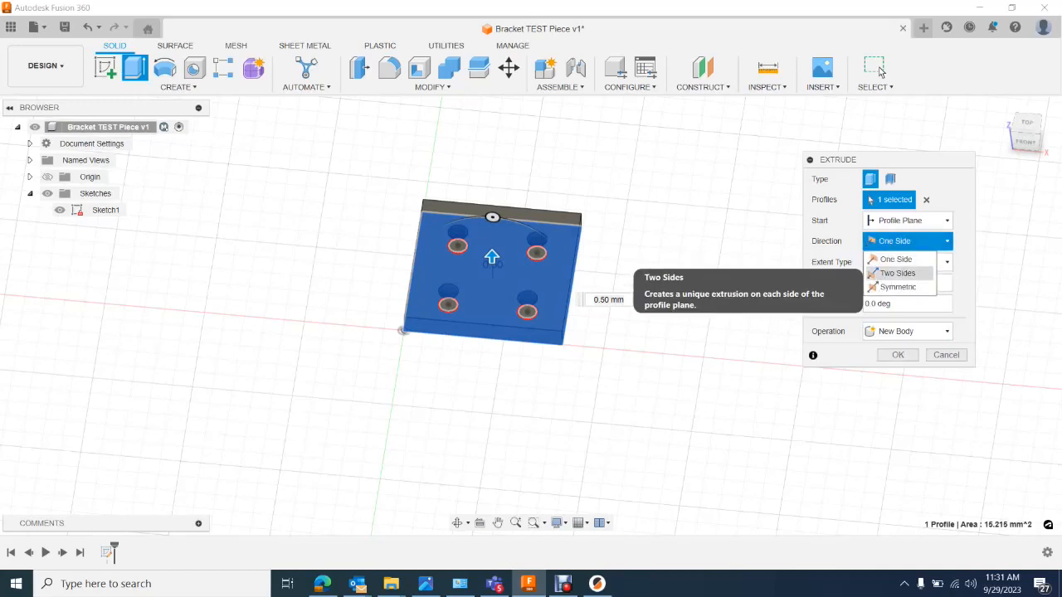
{"action": "left_click", "coordinate": [898, 273]}
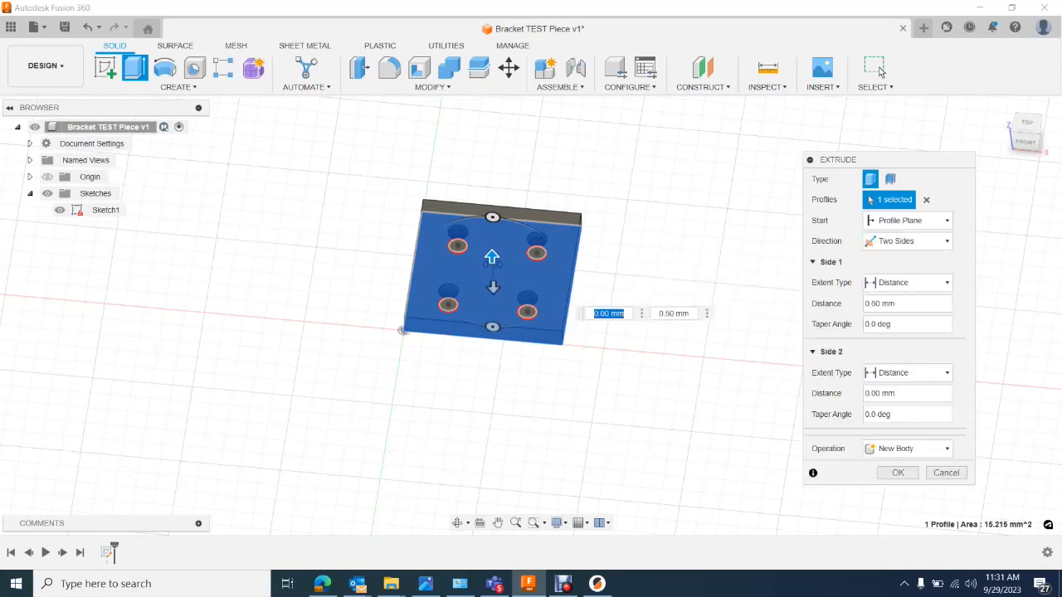
{"action": "key", "text": "Up"}
{"action": "key", "text": "Up"}
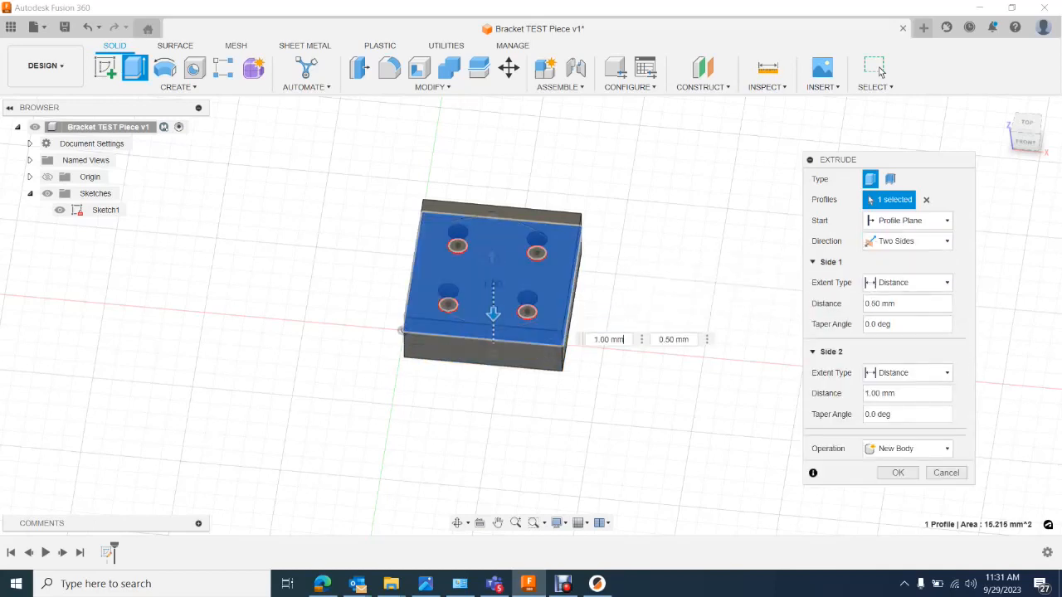
{"action": "key", "text": "Down"}
{"action": "key", "text": "Down"}
{"action": "key", "text": "Down"}
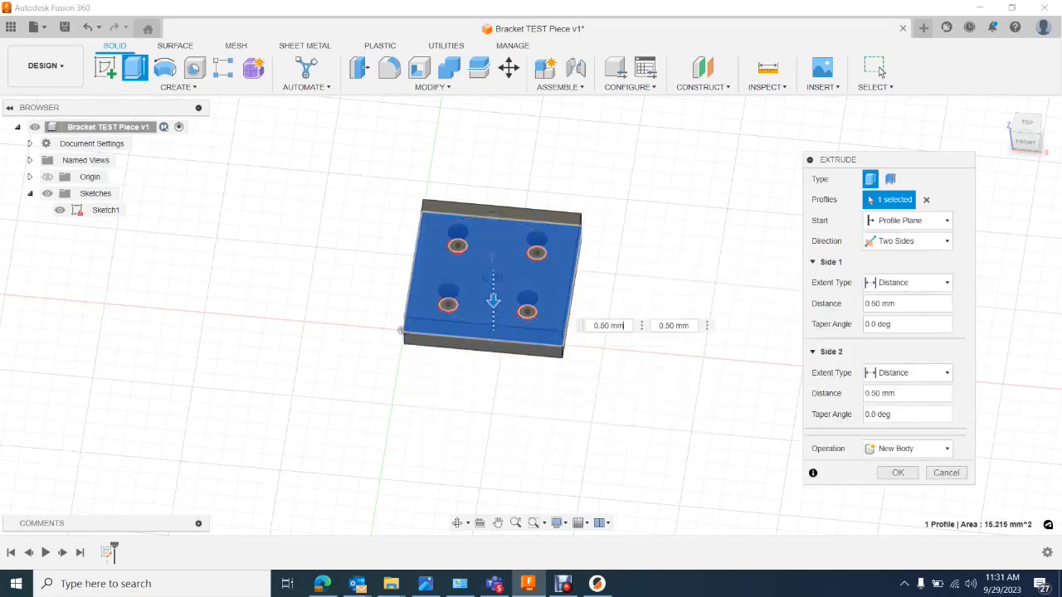
{"action": "key", "text": "Down"}
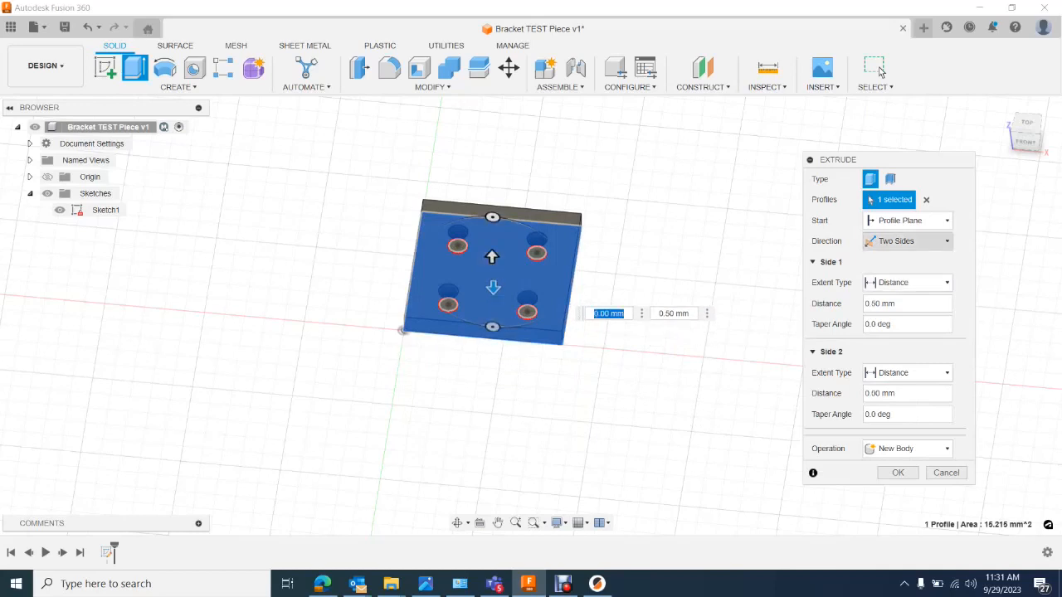
{"action": "left_click", "coordinate": [907, 241]}
{"action": "left_click", "coordinate": [898, 287]}
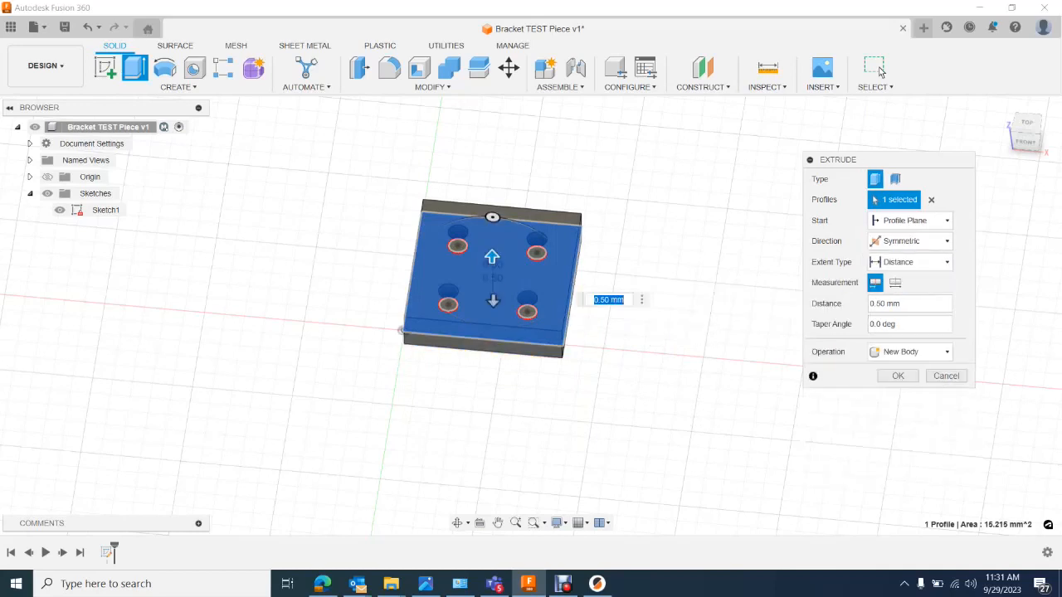
Set the extrusion direction to One Side and create the 0.50 mm thick plate as a new body.
{"action": "left_click", "coordinate": [908, 241]}
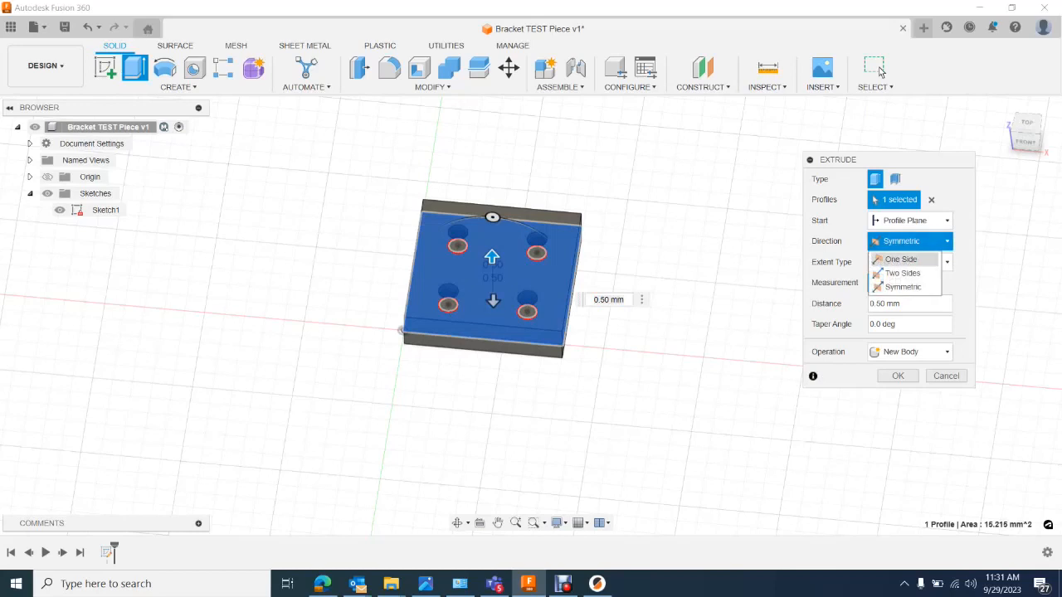
{"action": "left_click", "coordinate": [901, 259]}
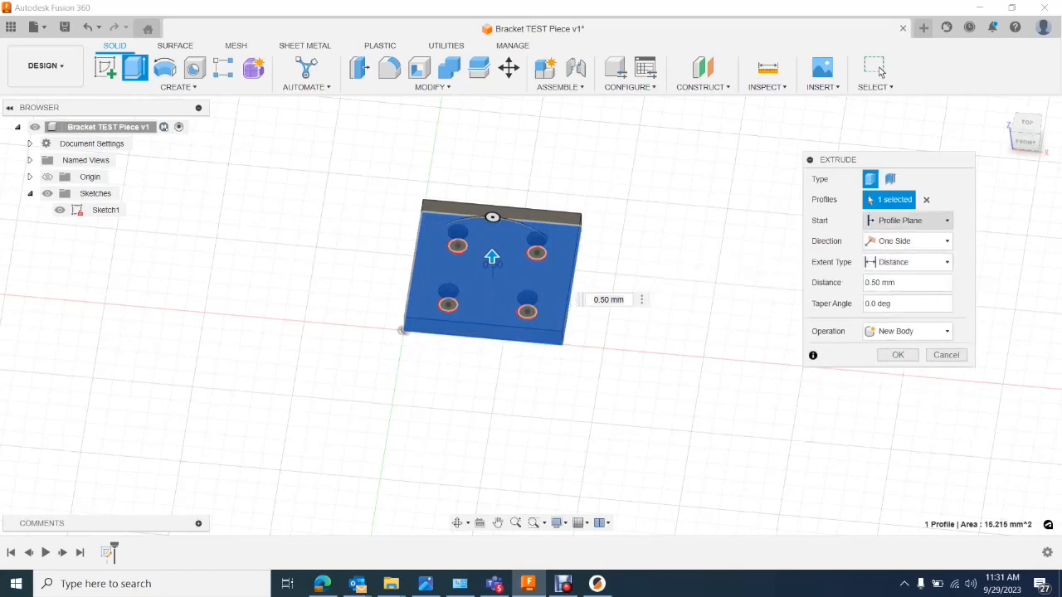
{"action": "left_click", "coordinate": [908, 262]}
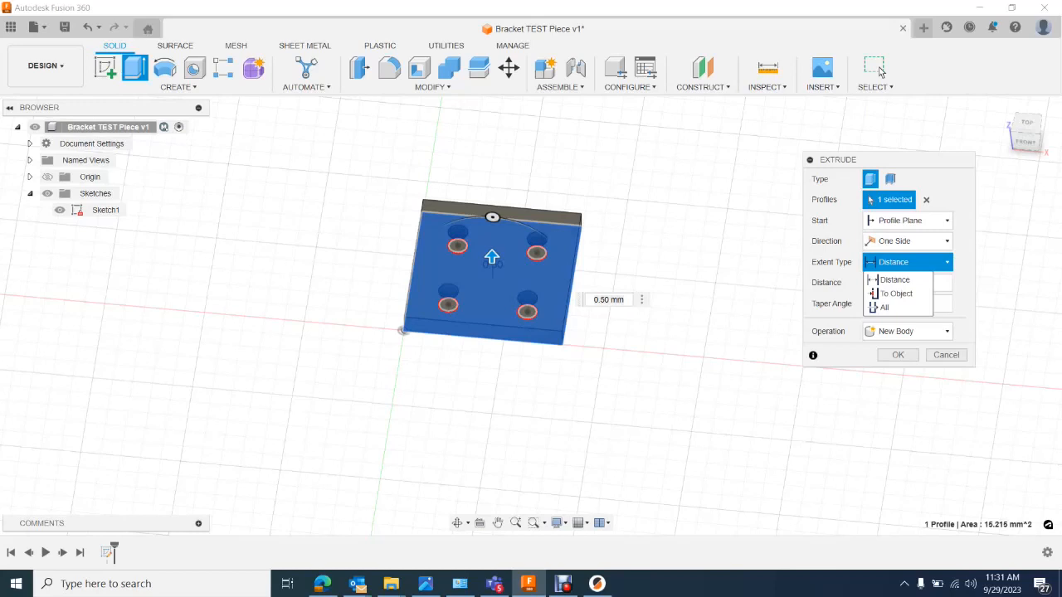
{"action": "left_click", "coordinate": [881, 72]}
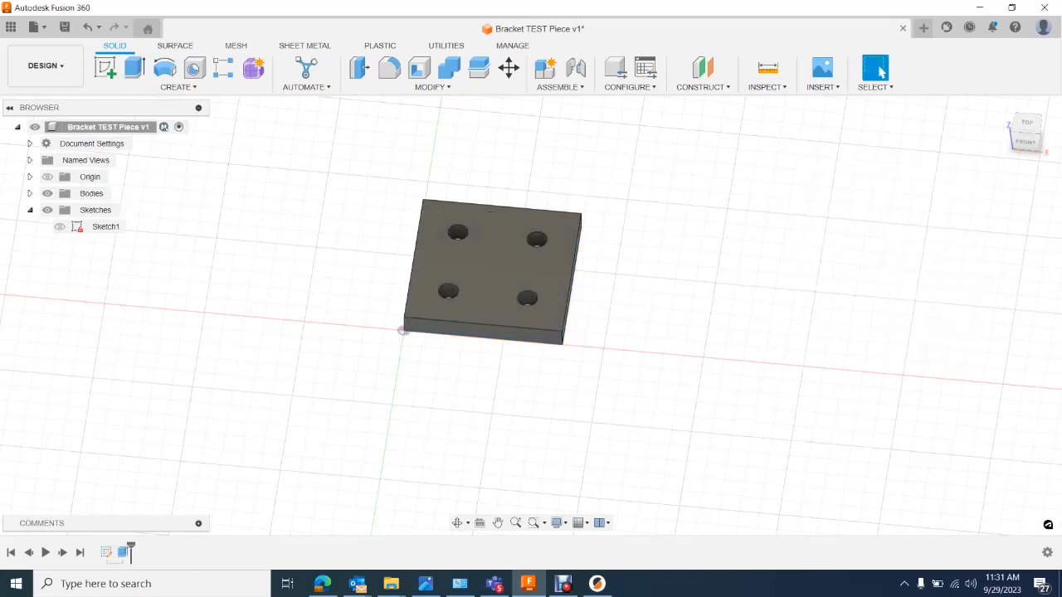
Start a new sketch on the plate's top face.
{"action": "mouse_move", "coordinate": [1028, 129]}
{"action": "left_mouse_down"}
{"action": "mouse_move", "coordinate": [1032, 151]}
{"action": "mouse_move", "coordinate": [1022, 145]}
{"action": "mouse_move", "coordinate": [1032, 135]}
{"action": "mouse_move", "coordinate": [1028, 147]}
{"action": "mouse_move", "coordinate": [1018, 133]}
{"action": "left_mouse_up"}
{"action": "scroll", "coordinate": [533, 287], "scroll_direction": "up", "scroll_amount": 3}
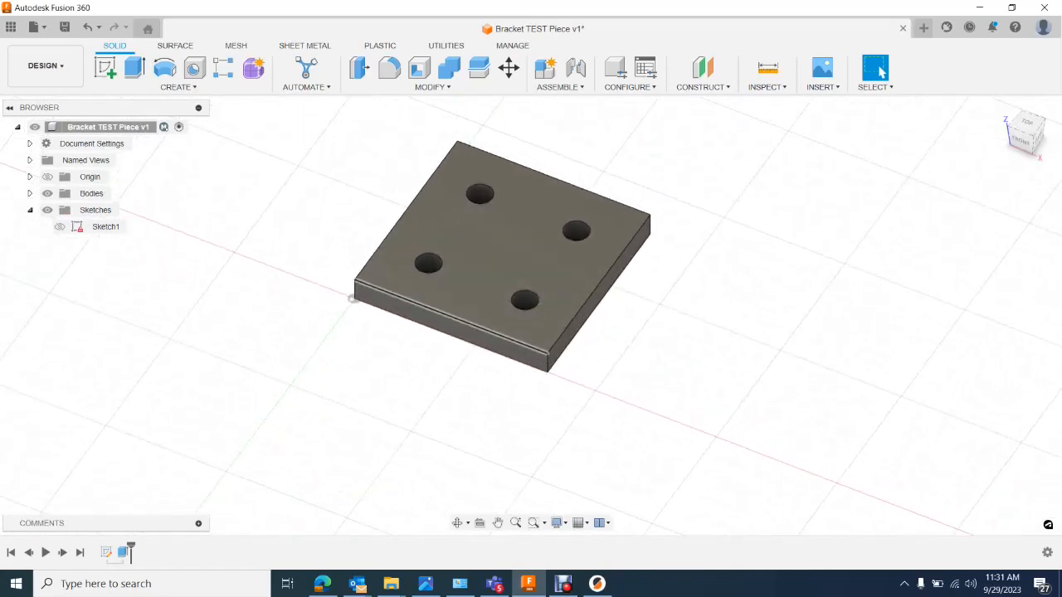
{"action": "middle_click_drag", "start_coordinate": [526, 301], "coordinate": [584, 312], "text": "shift"}
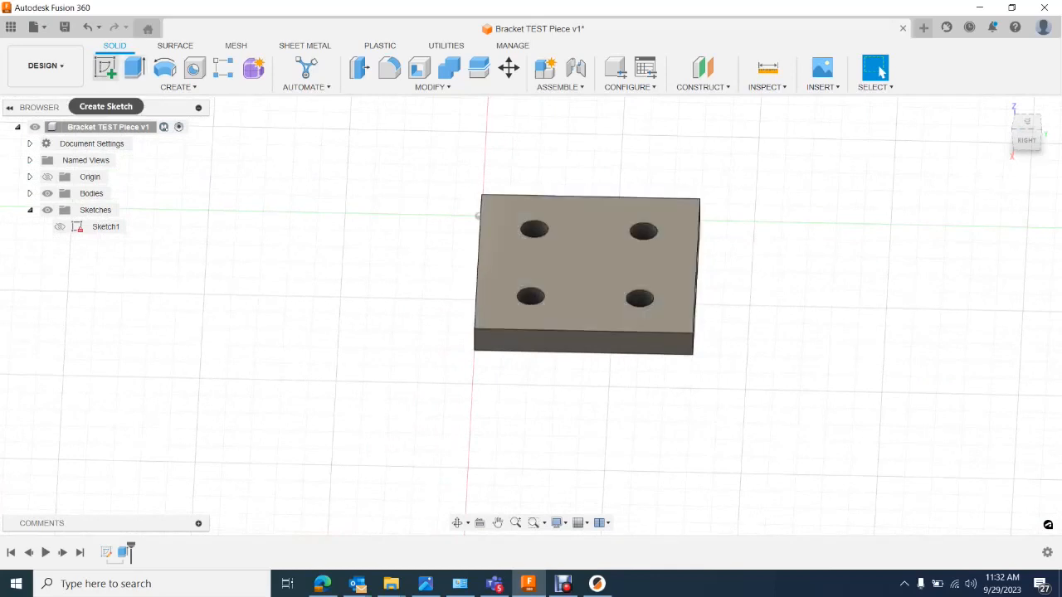
{"action": "left_click", "coordinate": [105, 68]}
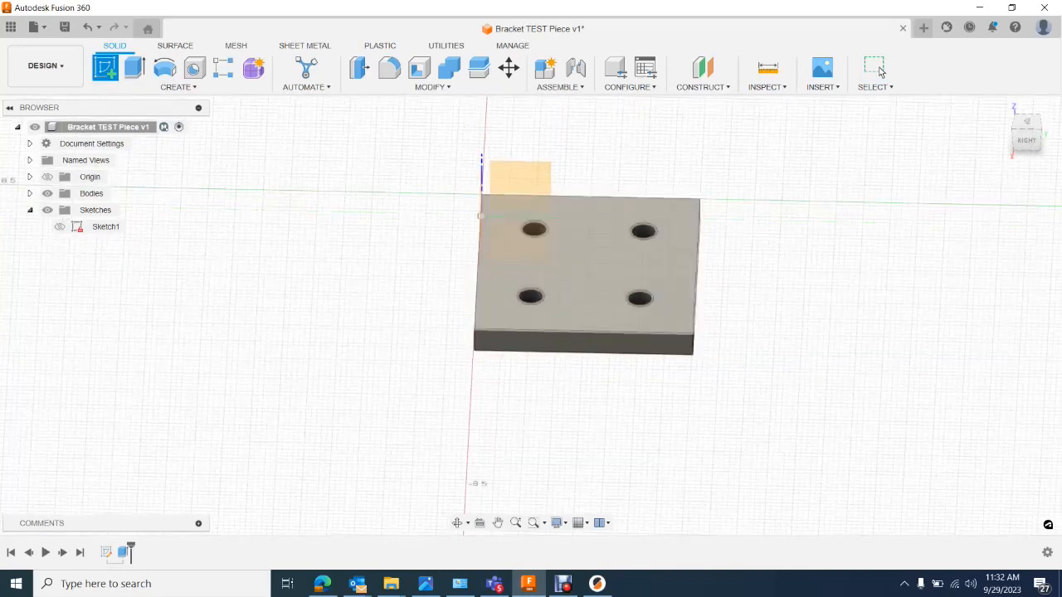
{"action": "left_click", "coordinate": [591, 272]}
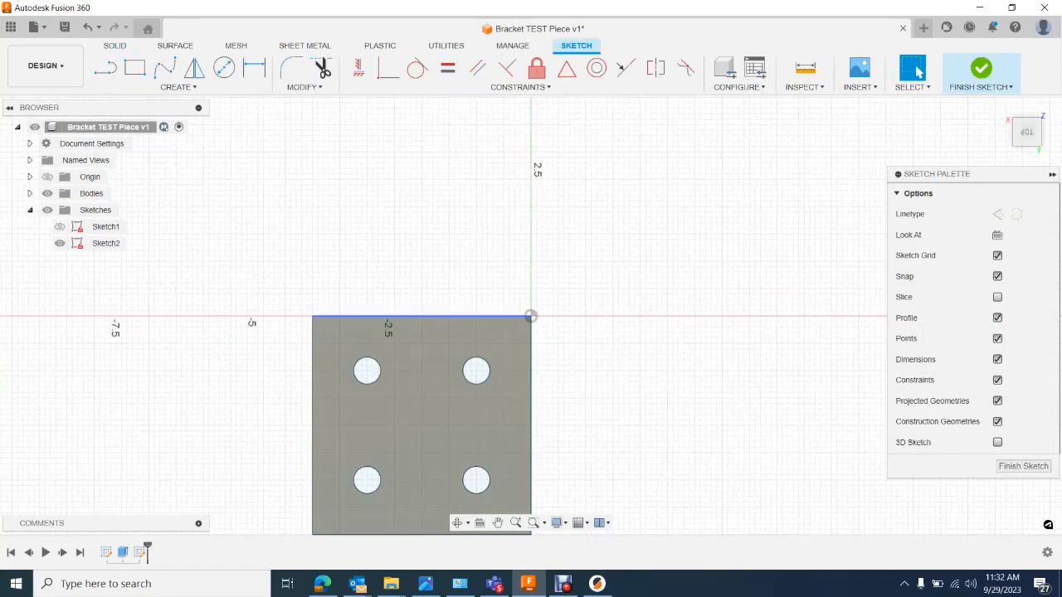
{"action": "left_click", "coordinate": [1043, 104]}
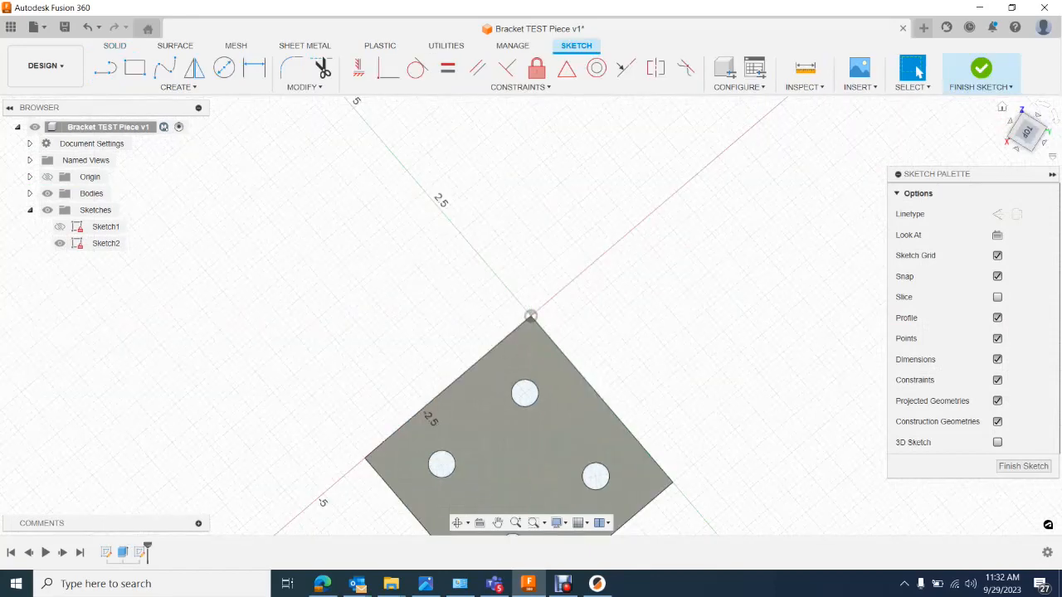
{"action": "left_click", "coordinate": [1043, 104]}
{"action": "middle_click_drag", "start_coordinate": [664, 241], "coordinate": [534, 356]}
{"action": "scroll", "coordinate": [533, 356], "scroll_direction": "up", "scroll_amount": 1}
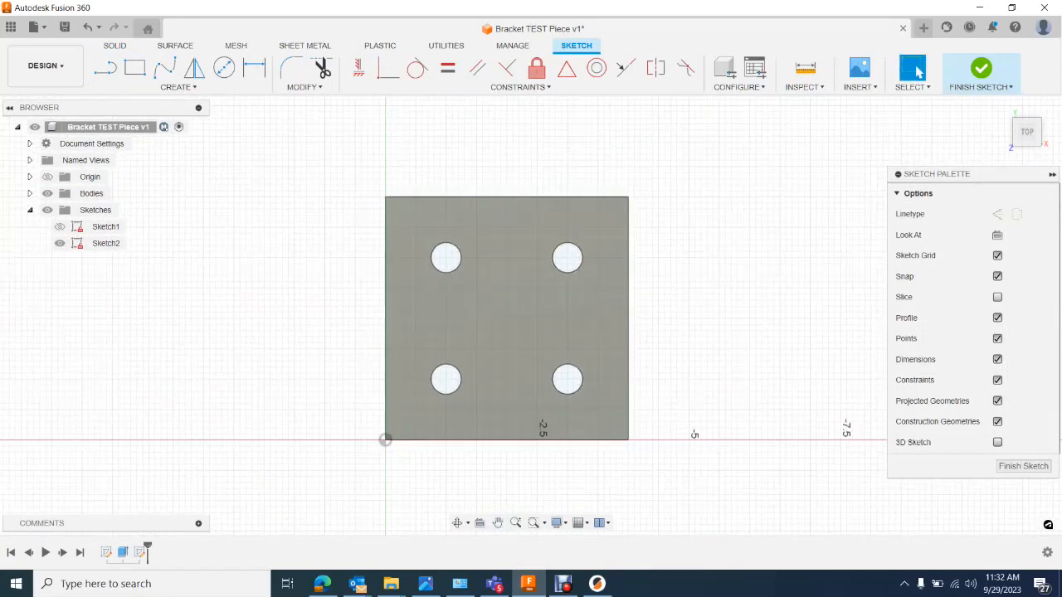
Draw a circle with a diameter of 1 mm at the centre of the plate's top face.
{"action": "key", "text": "r"}
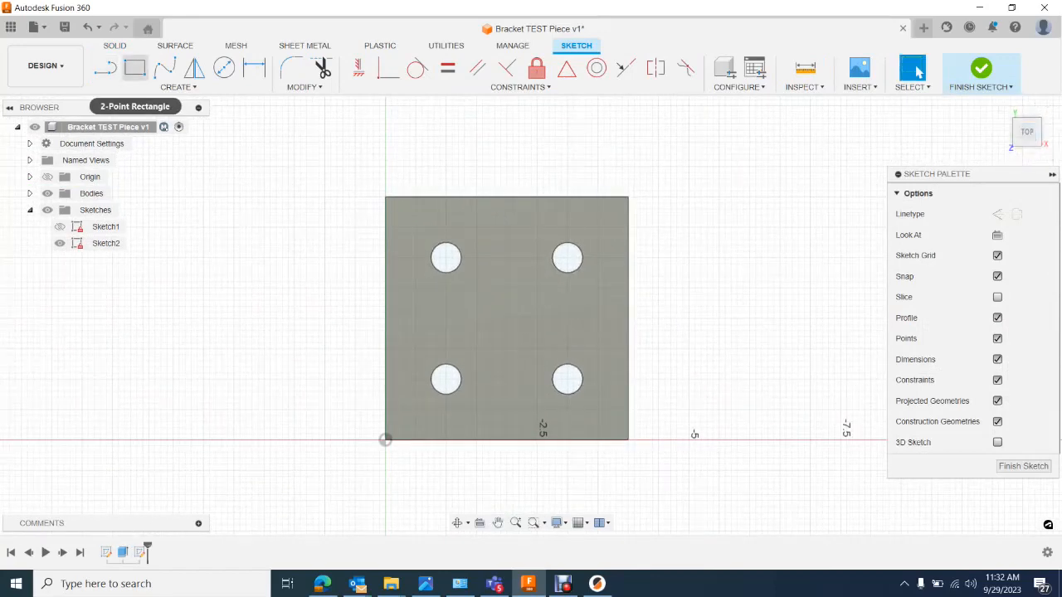
{"action": "key", "text": "c"}
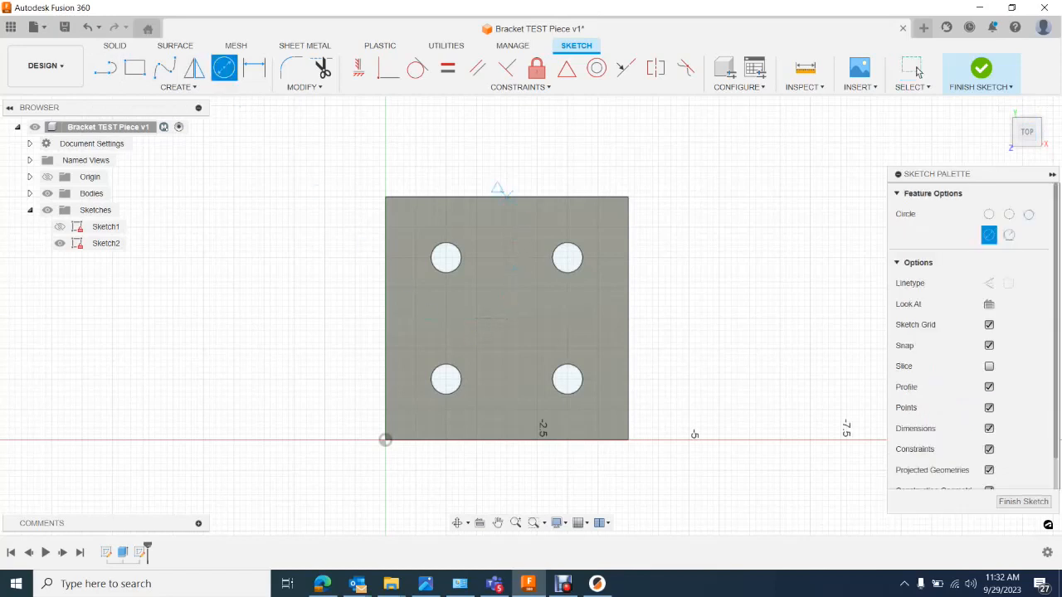
{"action": "left_click", "coordinate": [507, 318]}
{"action": "type", "text": "1"}
{"action": "key", "text": "Return"}
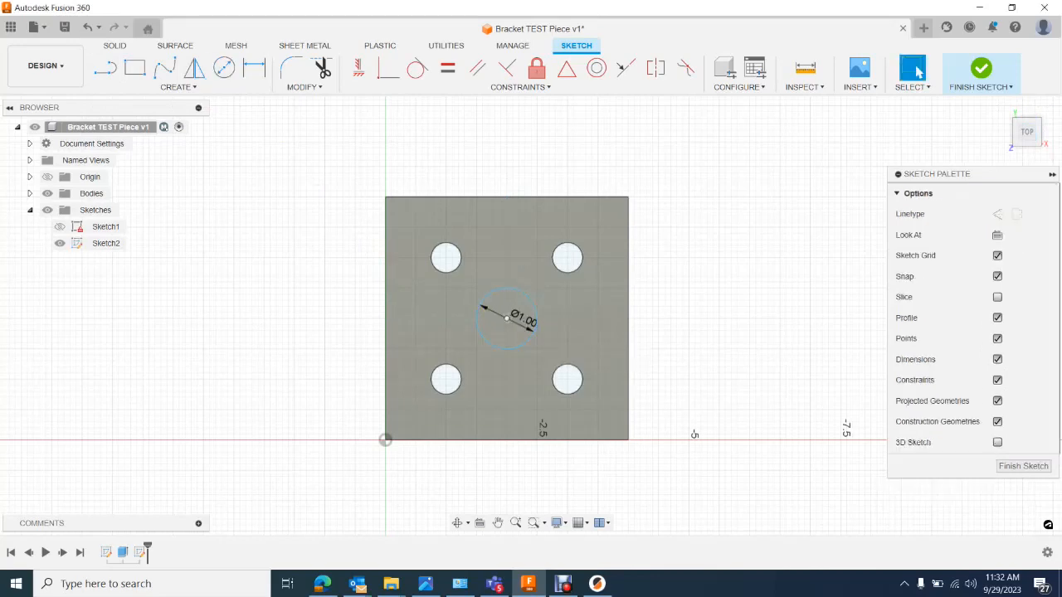
{"action": "mouse_move", "coordinate": [1027, 133]}
{"action": "left_mouse_down"}
{"action": "mouse_move", "coordinate": [1026, 110]}
{"action": "mouse_move", "coordinate": [1028, 132]}
{"action": "left_mouse_up"}
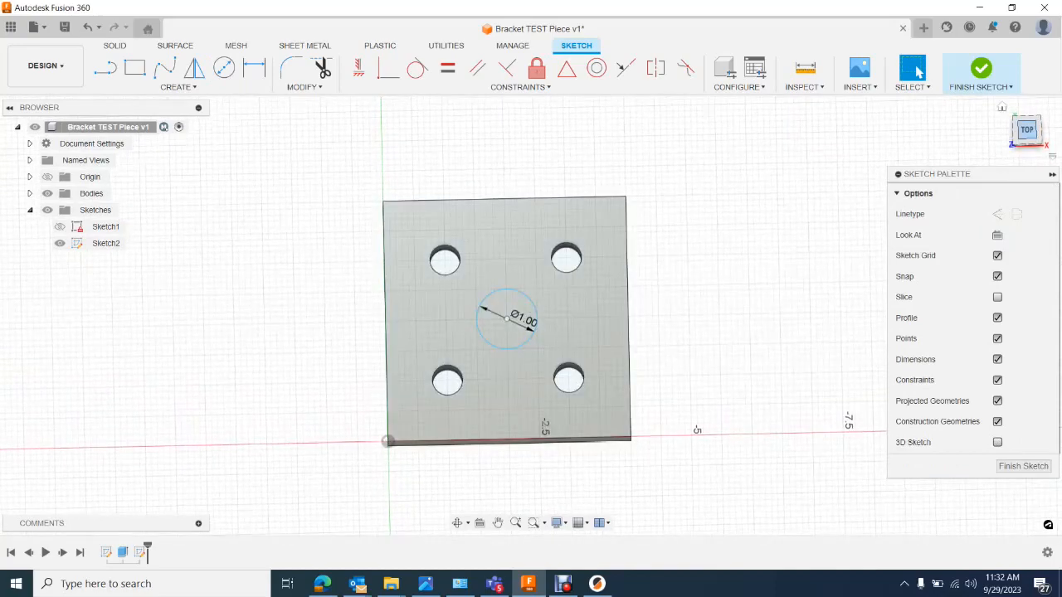
{"action": "left_click", "coordinate": [1027, 131]}
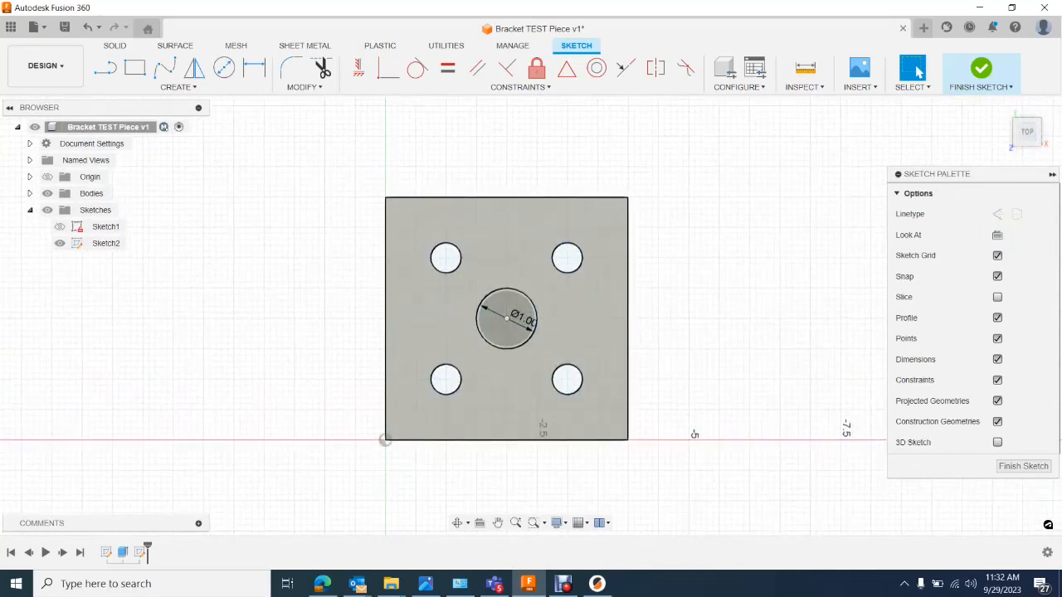
Dimension the central circle's centre 2.00 mm from the plate's upper edge and 2.00 mm from its left edge.
{"action": "key", "text": "d"}
{"action": "left_click", "coordinate": [510, 197]}
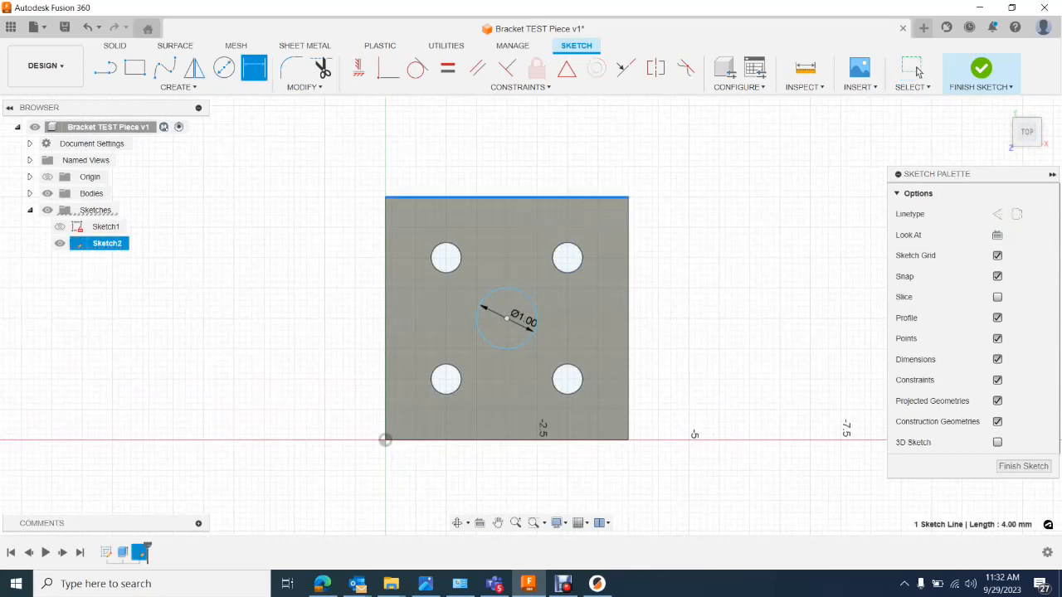
{"action": "left_click", "coordinate": [514, 288]}
{"action": "left_click", "coordinate": [668, 284]}
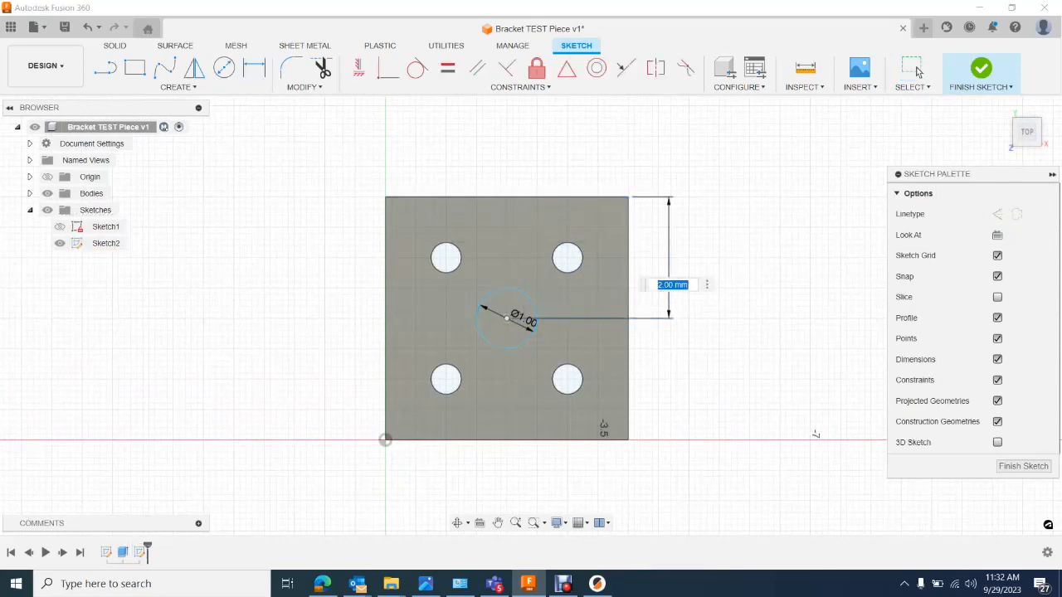
{"action": "key", "text": "Return"}
{"action": "left_click", "coordinate": [508, 348]}
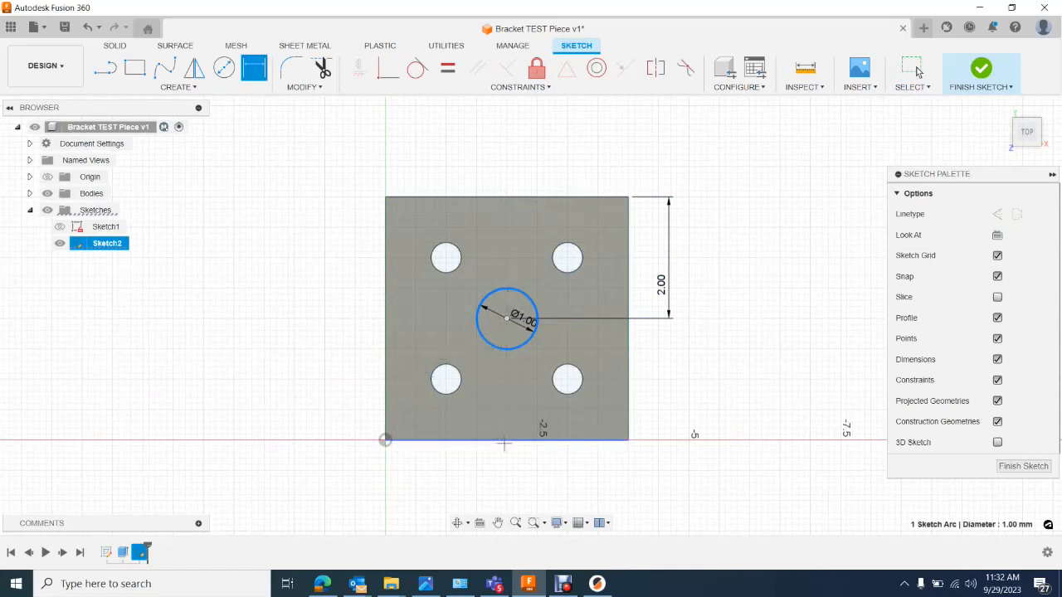
{"action": "left_click", "coordinate": [386, 323]}
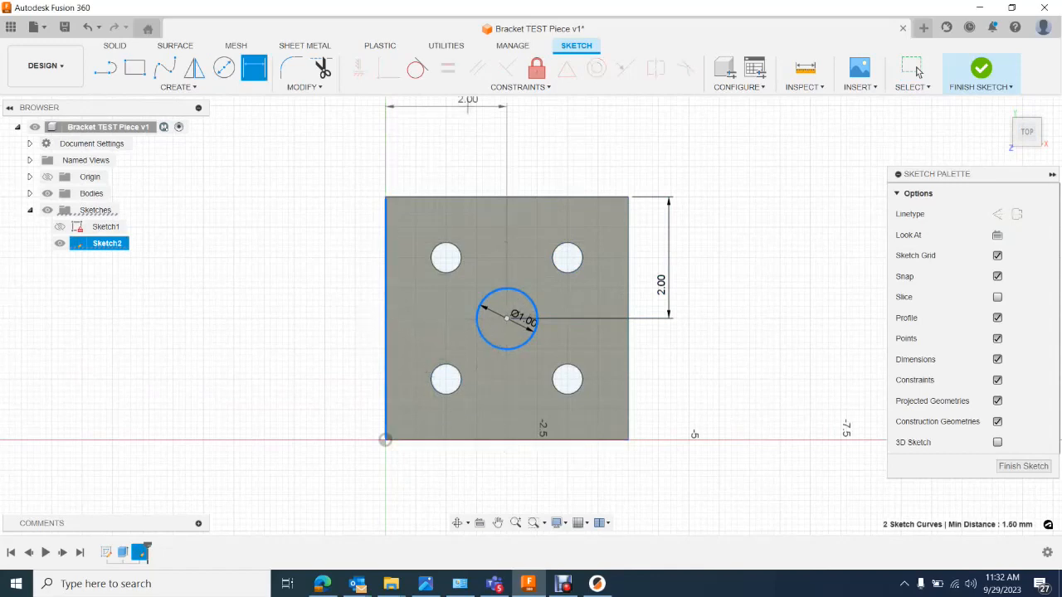
{"action": "left_click", "coordinate": [459, 139]}
{"action": "key", "text": "Return"}
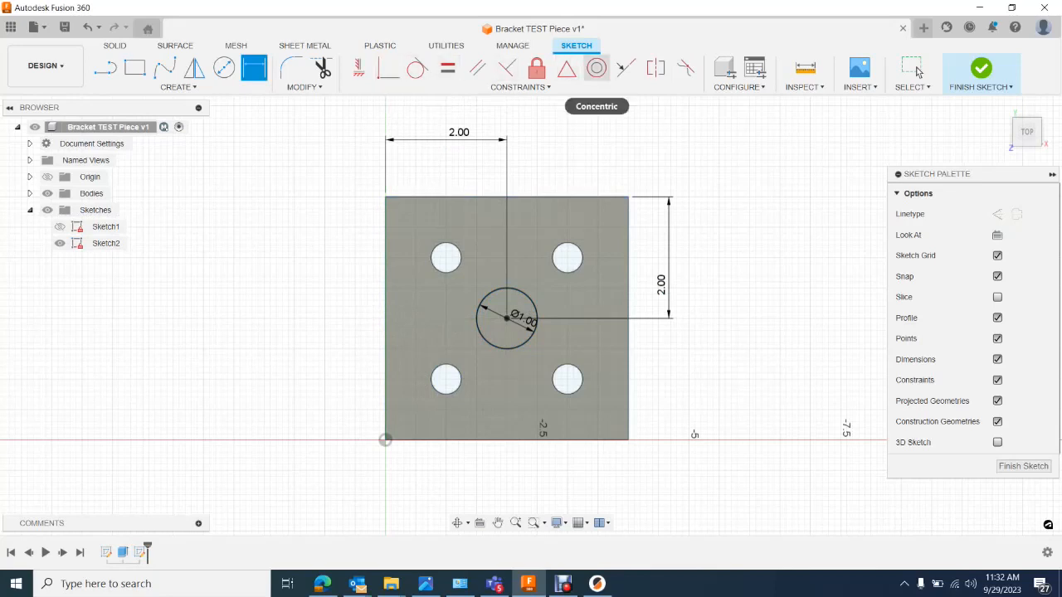
Try to apply a Concentric constraint between the central circle and its centre point.
{"action": "left_click", "coordinate": [596, 68]}
{"action": "left_click", "coordinate": [536, 321]}
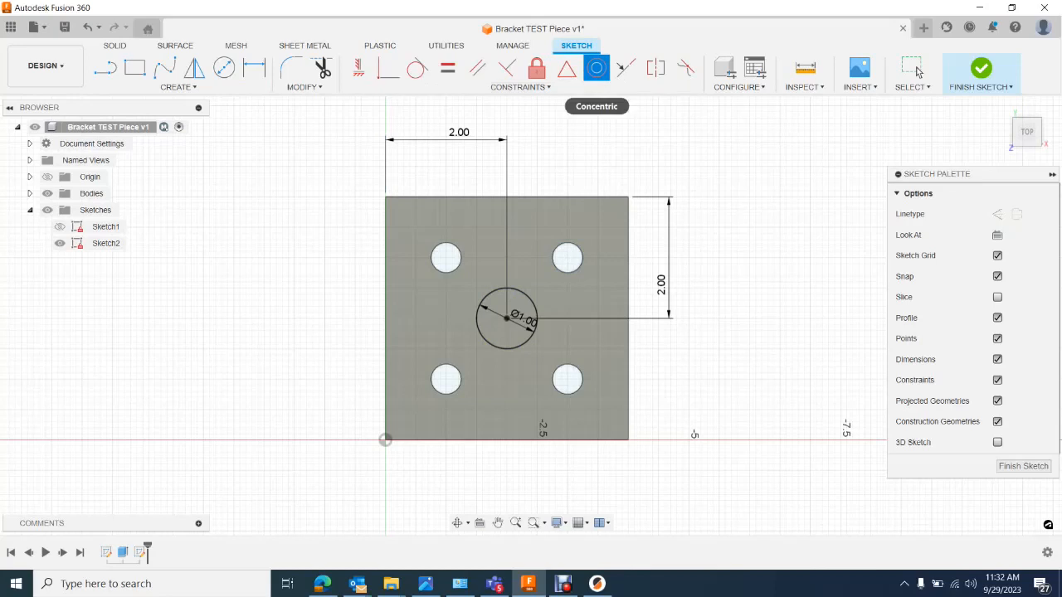
{"action": "left_click", "coordinate": [530, 298]}
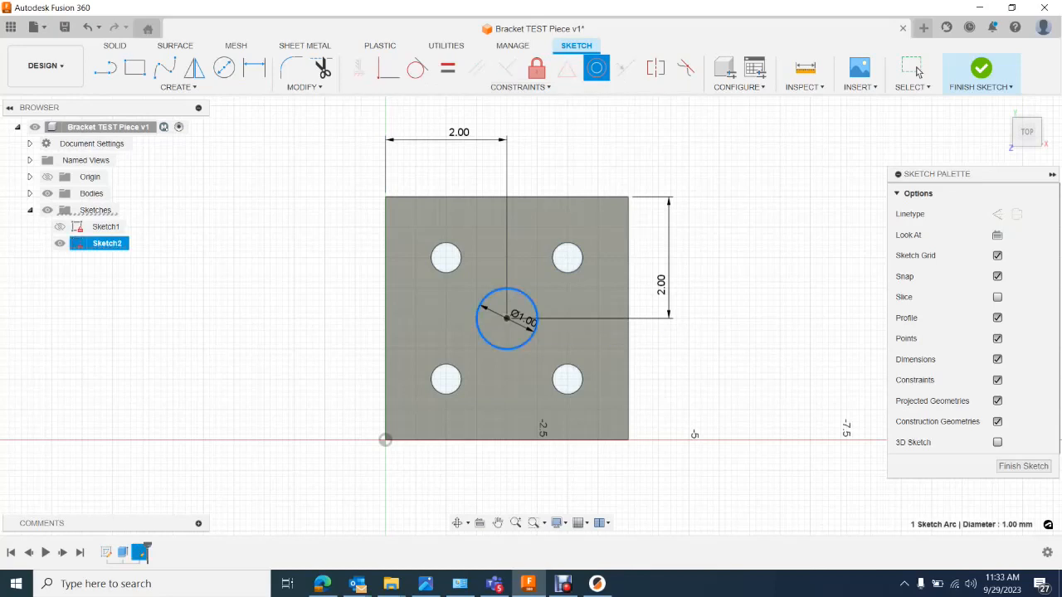
{"action": "left_click", "coordinate": [507, 319]}
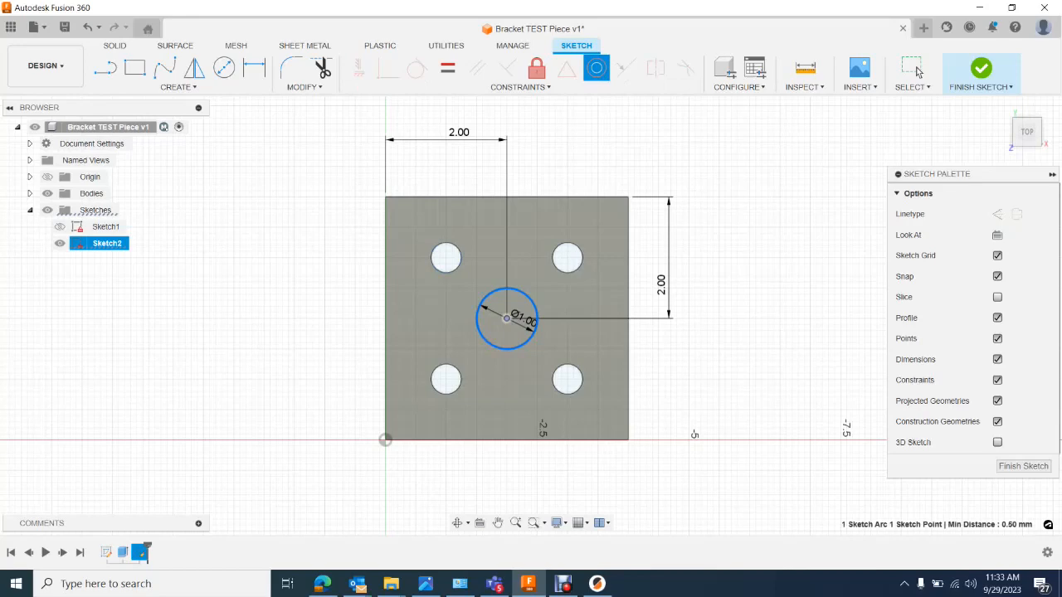
Finish the circle sketch and toggle its visibility, leaving it shown on the plate.
{"action": "left_click", "coordinate": [980, 69]}
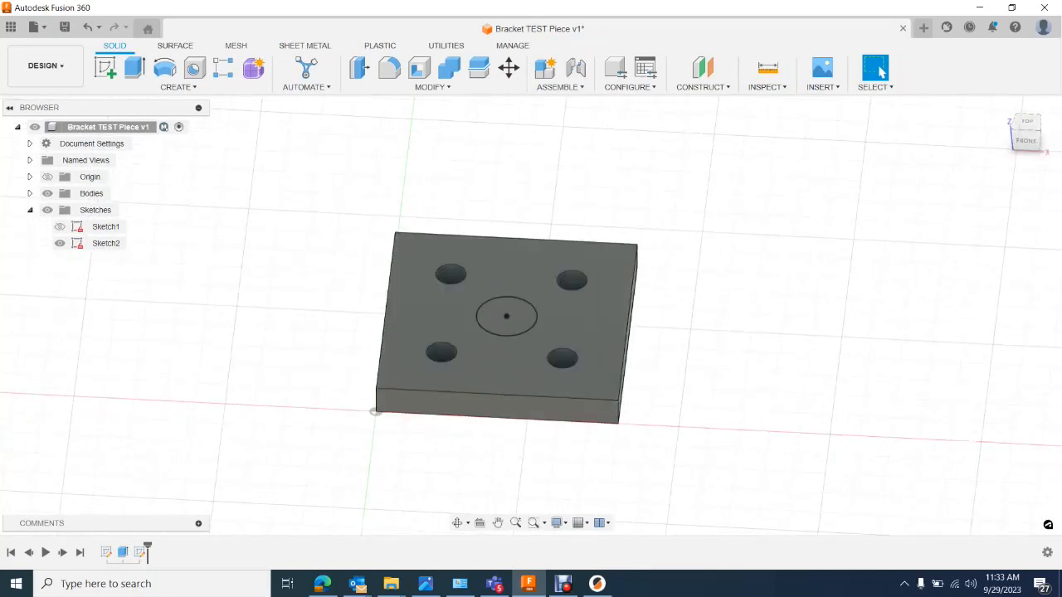
{"action": "left_click", "coordinate": [60, 227]}
{"action": "left_click", "coordinate": [60, 243]}
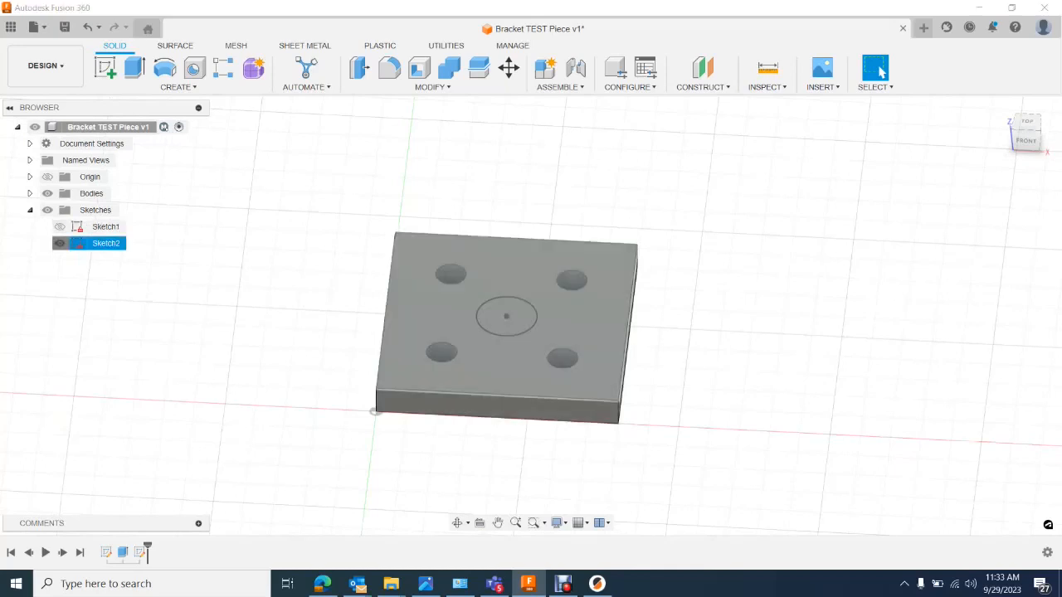
{"action": "left_click", "coordinate": [60, 243]}
{"action": "left_click", "coordinate": [60, 243]}
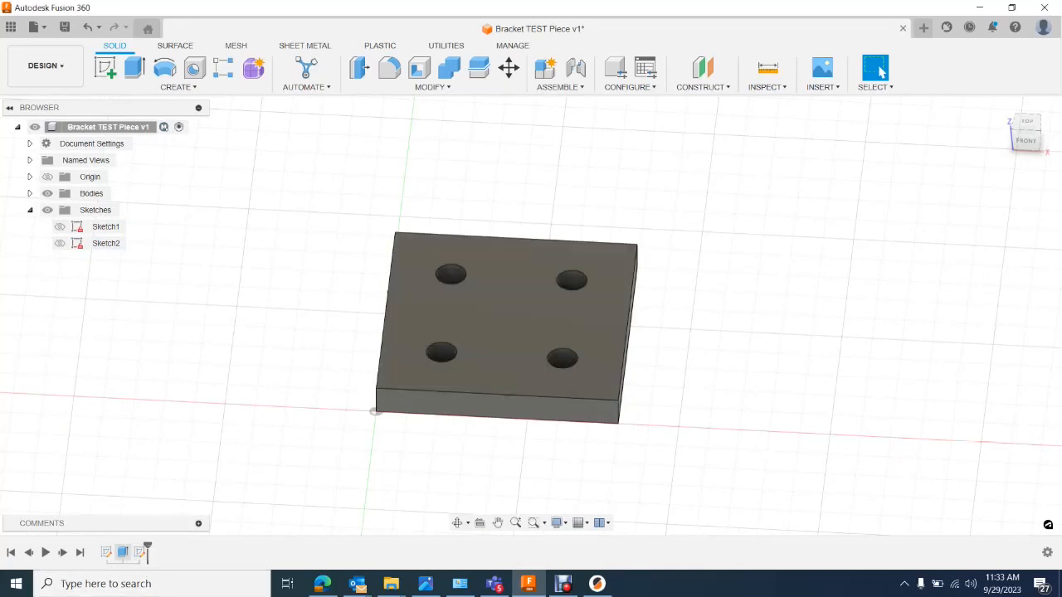
{"action": "left_click", "coordinate": [60, 243]}
Extrude the central circle 0.5 mm upward from the plate's top face using the Join operation.
{"action": "key", "text": "e"}
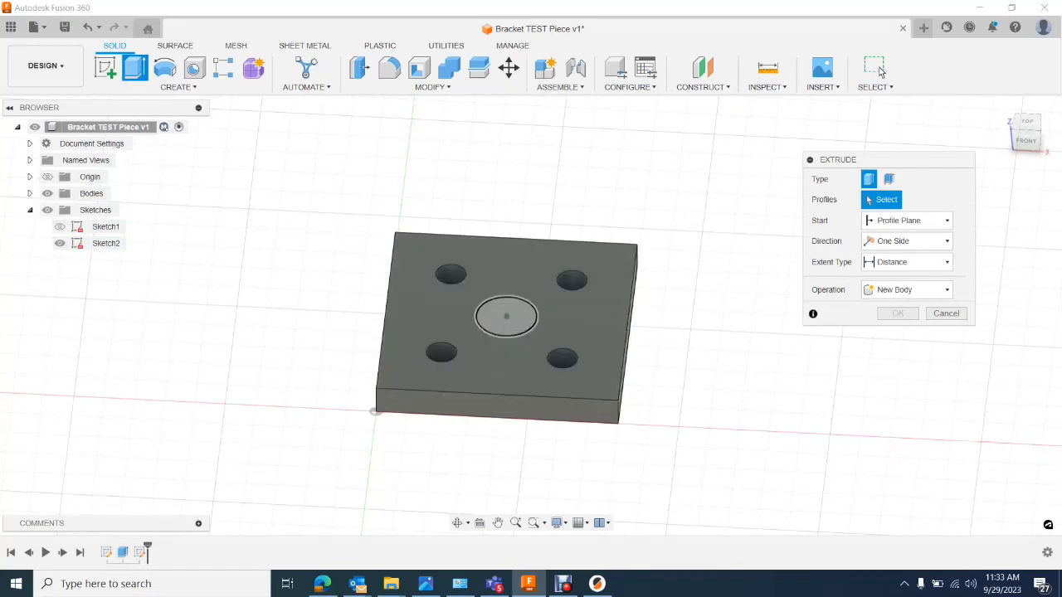
{"action": "left_click", "coordinate": [506, 317]}
{"action": "left_click_drag", "start_coordinate": [506, 307], "coordinate": [506, 260]}
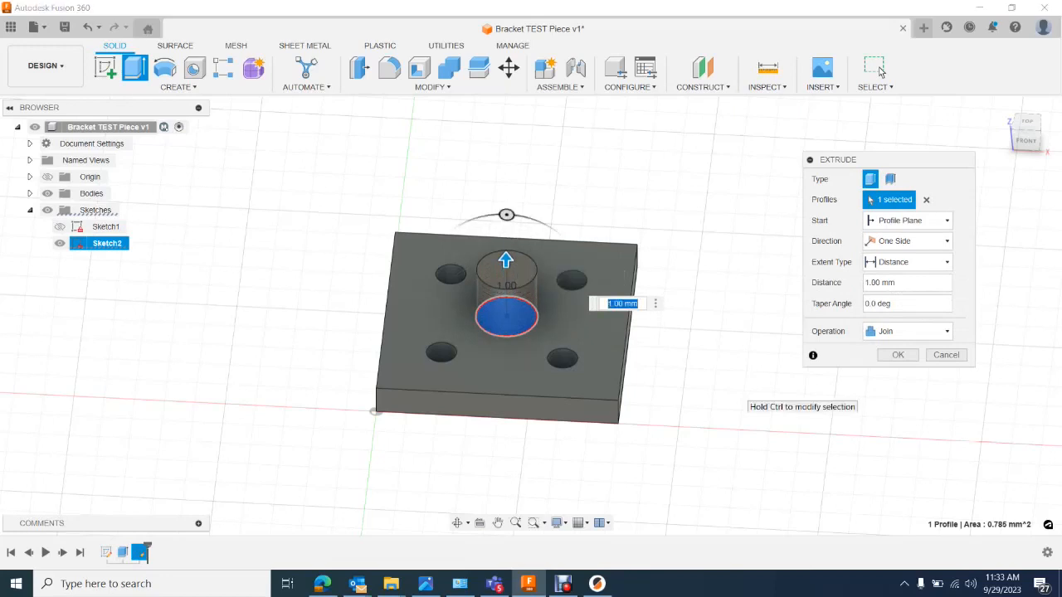
{"action": "type", "text": ".5"}
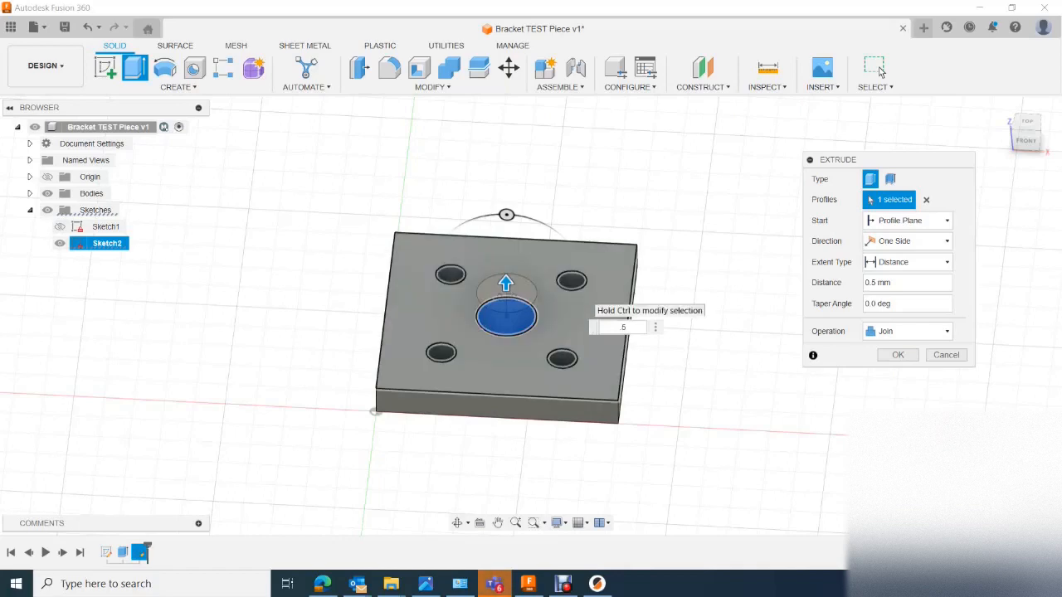
{"action": "left_click", "coordinate": [909, 331]}
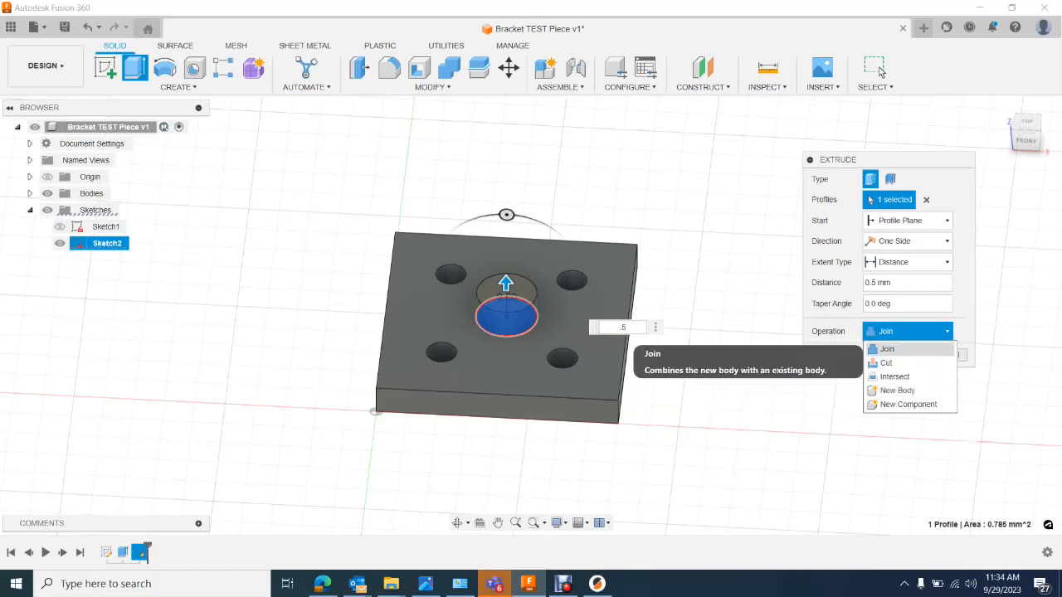
{"action": "left_click", "coordinate": [887, 350]}
{"action": "left_click", "coordinate": [881, 73]}
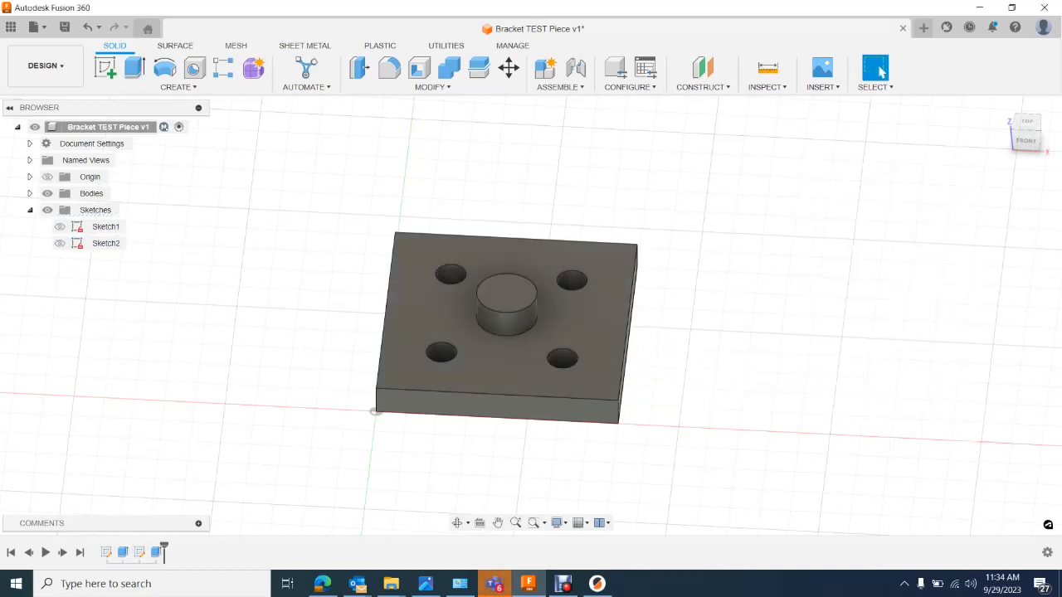
Expand the Bodies folder to check which bodies the part contains.
{"action": "right_click", "coordinate": [156, 552]}
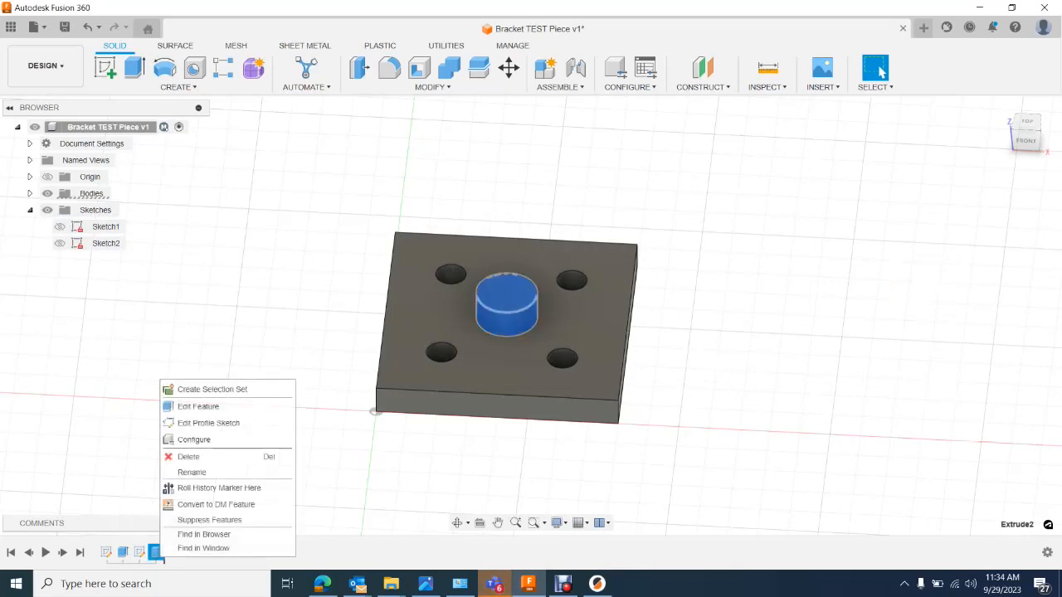
{"action": "left_click", "coordinate": [108, 332]}
{"action": "left_click", "coordinate": [30, 193]}
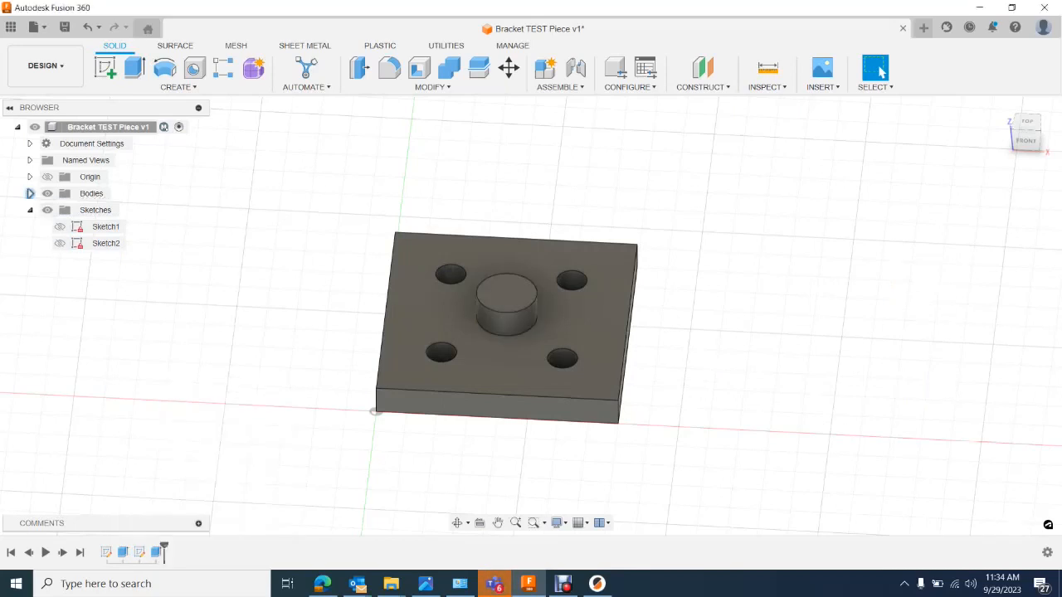
{"action": "left_click", "coordinate": [60, 210]}
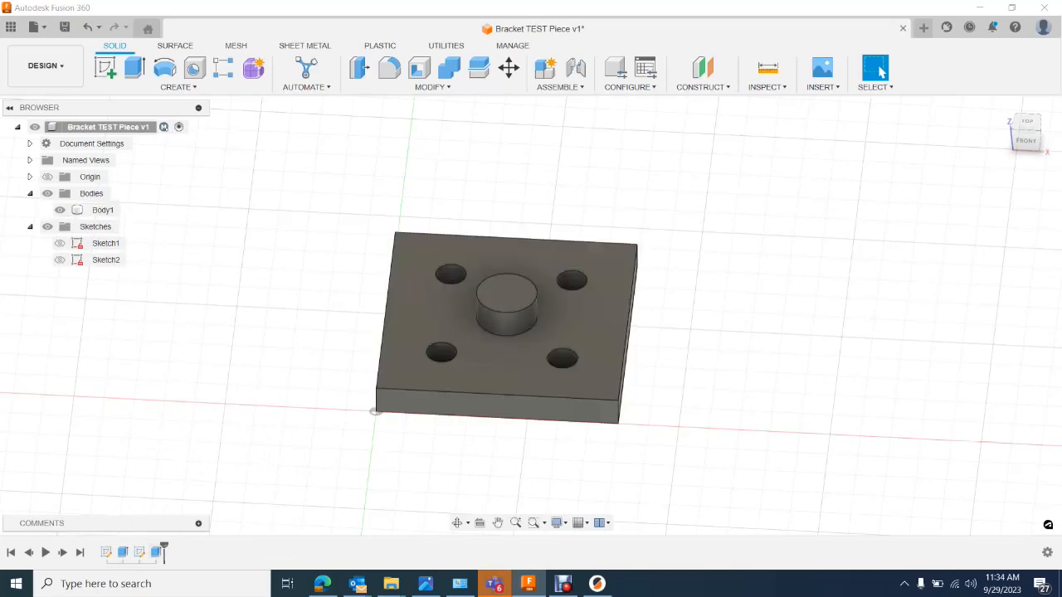
Change the central boss extrusion's operation to New Body, then hide and show the separate boss body.
{"action": "right_click", "coordinate": [155, 552]}
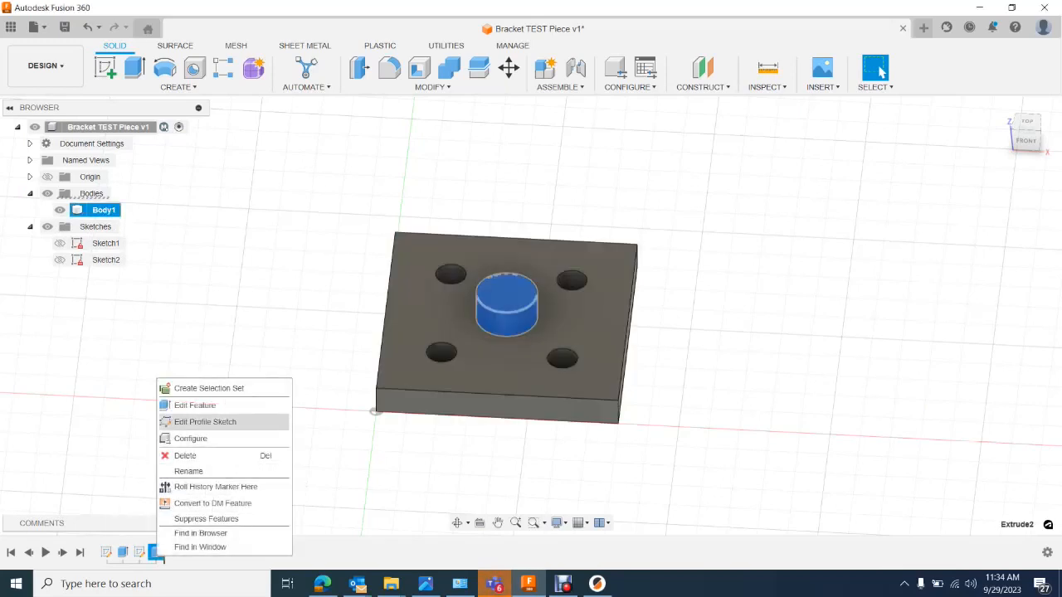
{"action": "left_click", "coordinate": [194, 404]}
{"action": "left_click", "coordinate": [992, 346]}
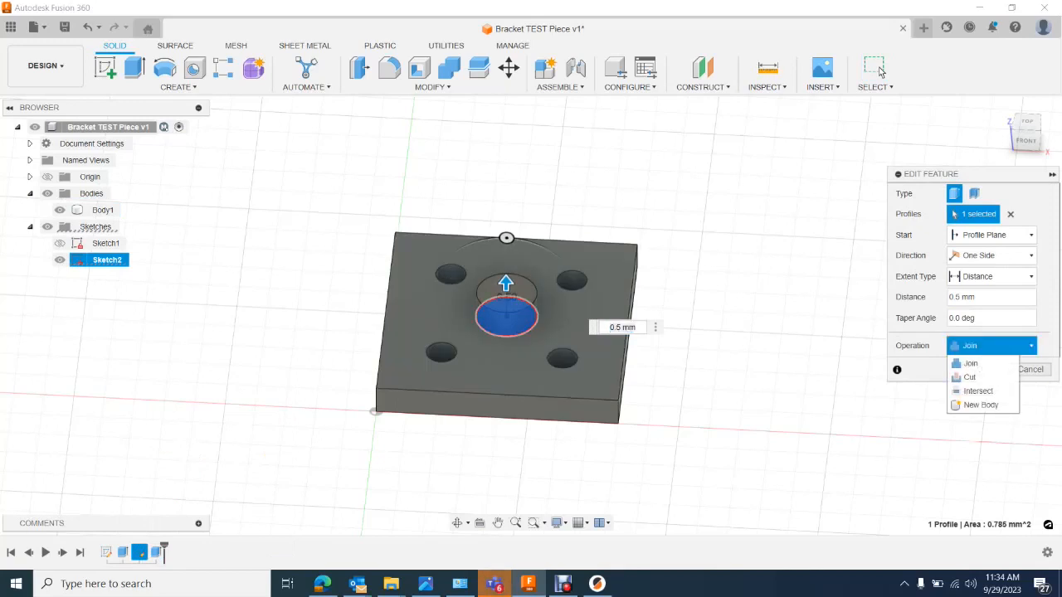
{"action": "left_click", "coordinate": [982, 405]}
{"action": "left_click", "coordinate": [982, 370]}
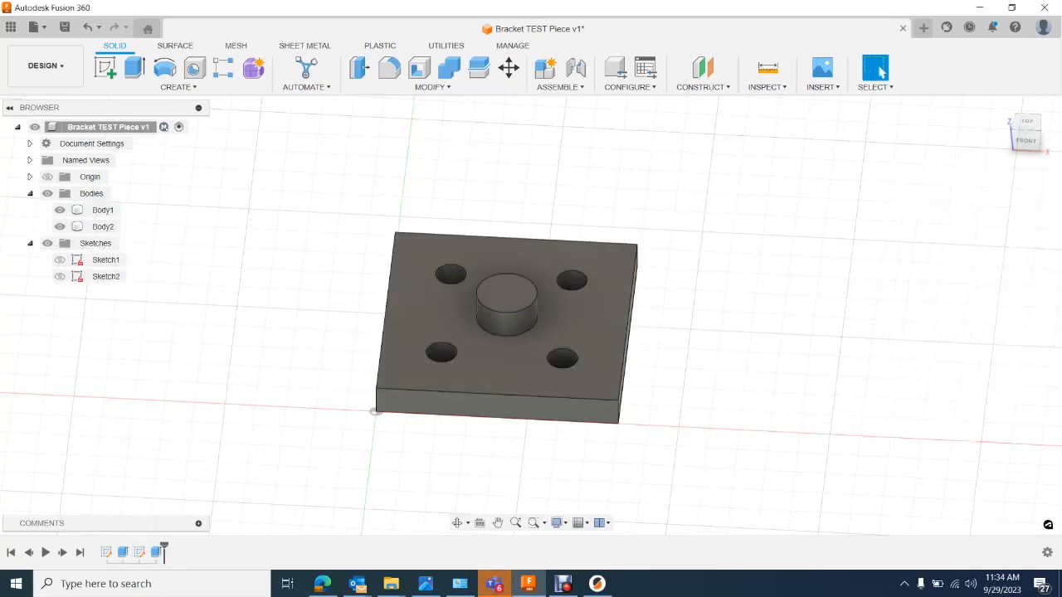
{"action": "left_click", "coordinate": [60, 226]}
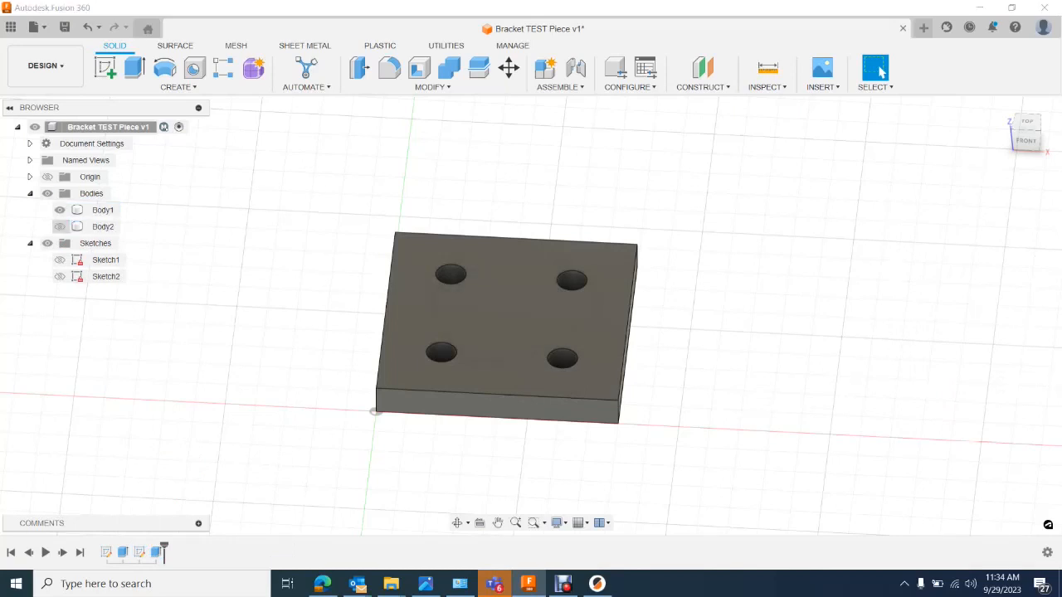
{"action": "left_click", "coordinate": [60, 226]}
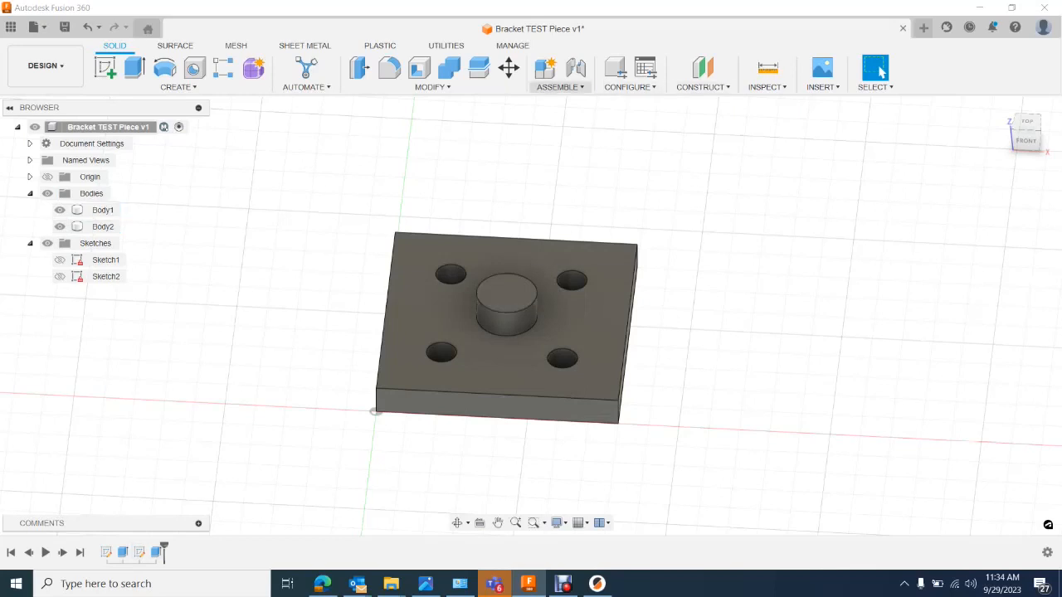
{"action": "left_click", "coordinate": [560, 86]}
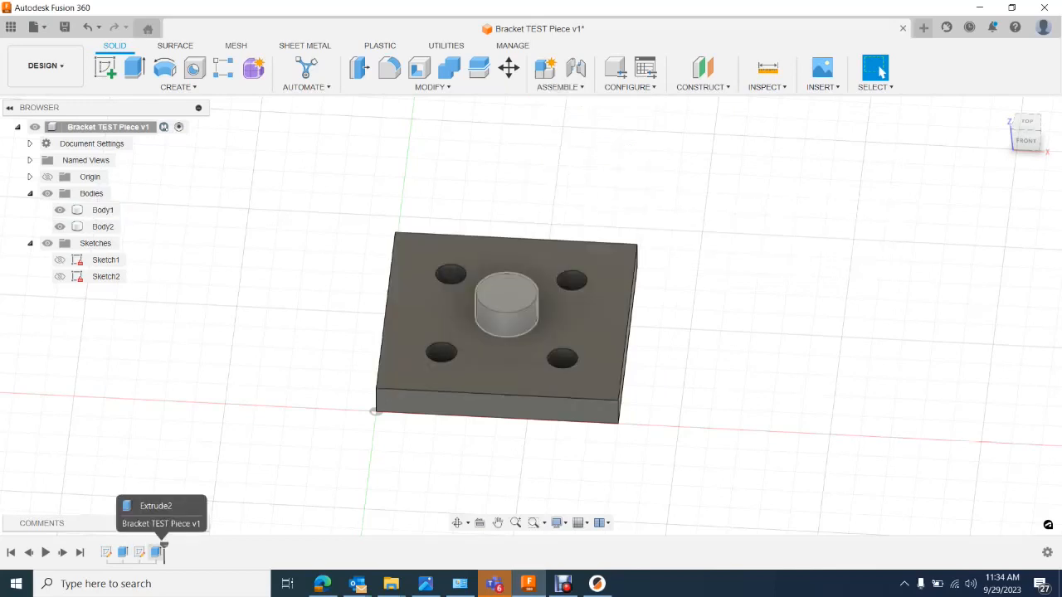
Edit the central boss extrusion and set its operation to Join so that it merges with the plate.
{"action": "left_click", "coordinate": [157, 553]}
{"action": "right_click", "coordinate": [157, 553]}
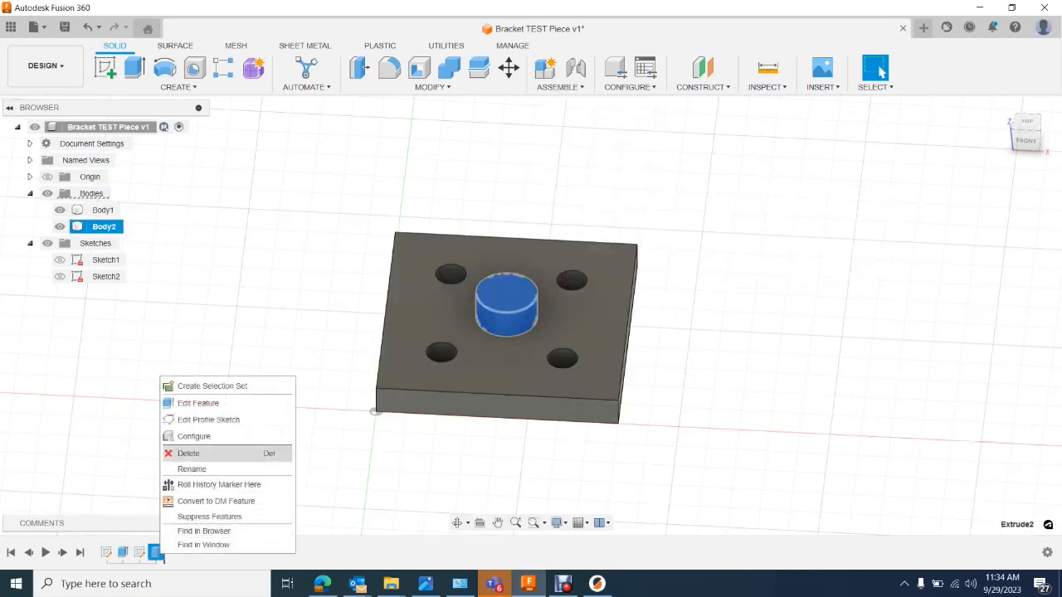
{"action": "left_click", "coordinate": [198, 404]}
{"action": "left_click", "coordinate": [996, 345]}
{"action": "left_click", "coordinate": [967, 361]}
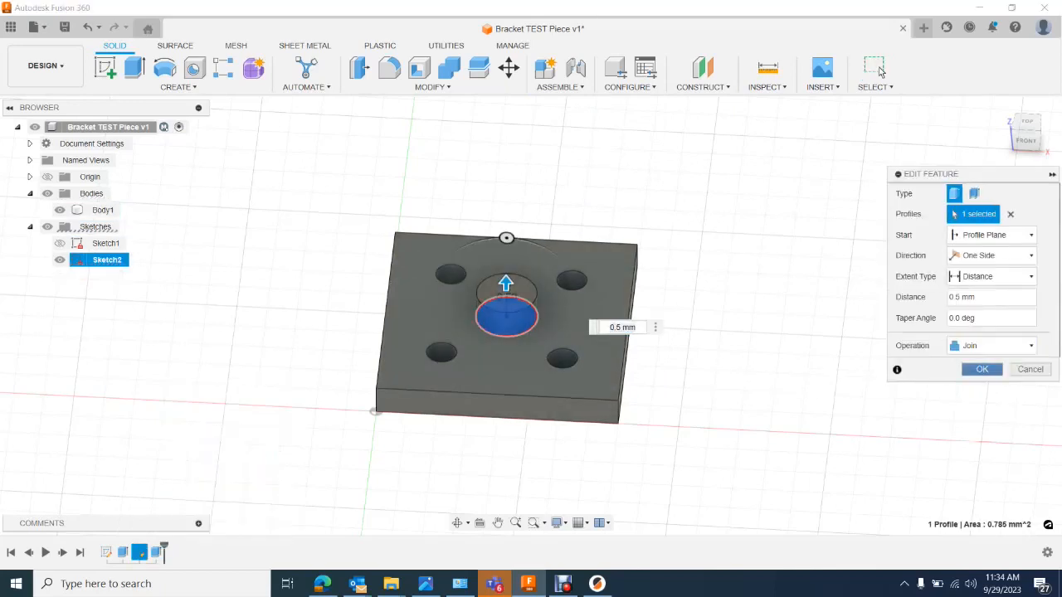
{"action": "key", "text": "Return"}
{"action": "mouse_move", "coordinate": [1026, 141]}
{"action": "left_mouse_down"}
{"action": "mouse_move", "coordinate": [1001, 153]}
{"action": "mouse_move", "coordinate": [1028, 140]}
{"action": "mouse_move", "coordinate": [1051, 155]}
{"action": "left_mouse_up"}
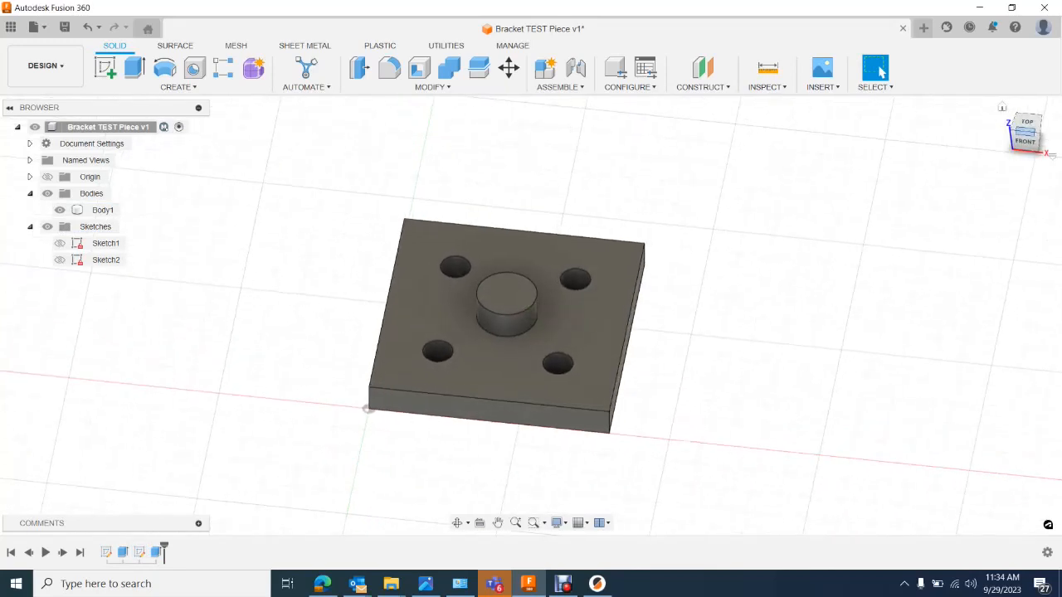